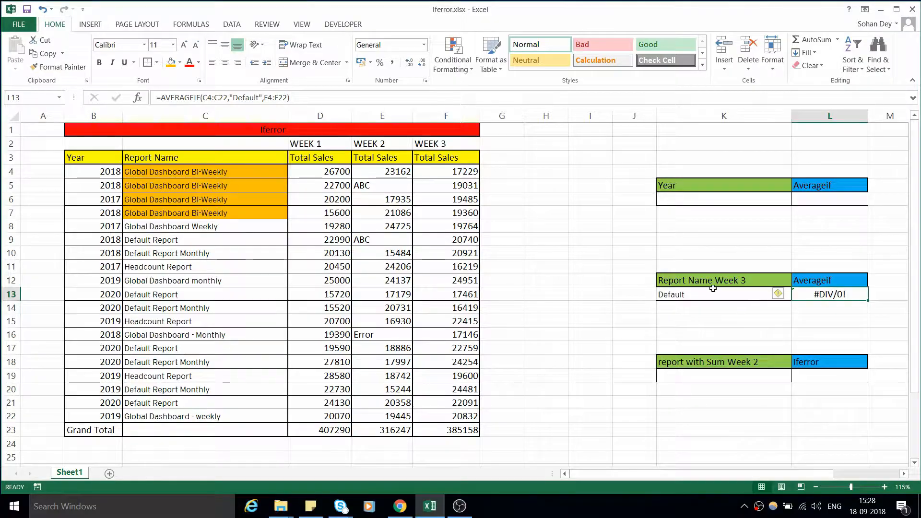
- Examine the sales table's Year, Report Name and weekly Total Sales columns and the empty Year lookup cell K6
left_click(664, 199)
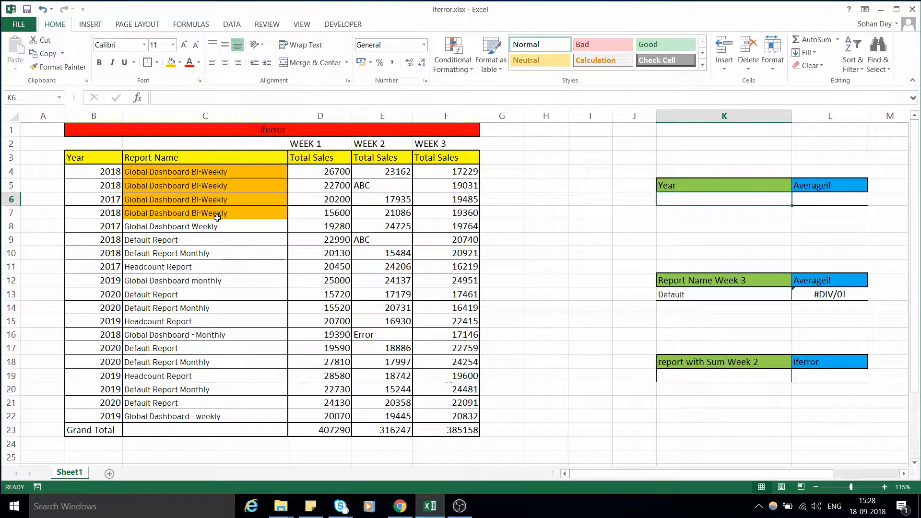
left_click(95, 158)
left_click_drag(96, 171, 94, 430)
left_click(150, 162)
left_click(319, 158)
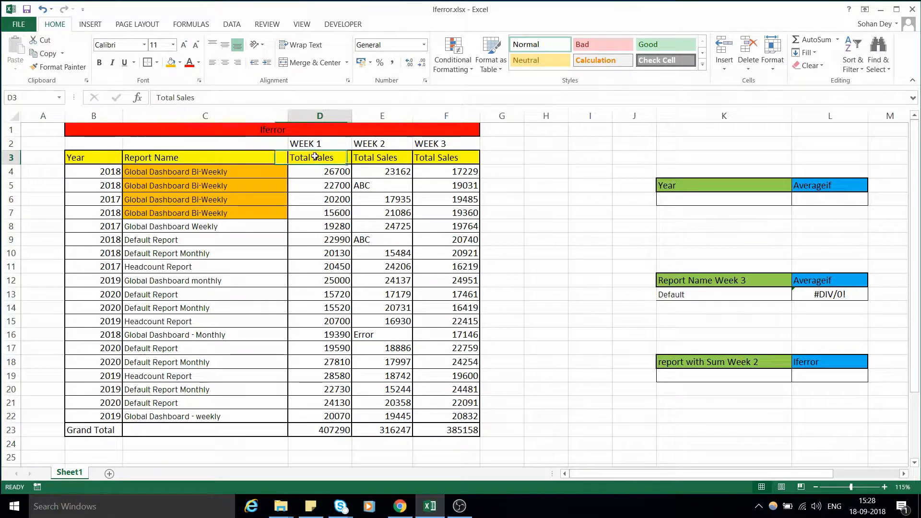
left_click(313, 144)
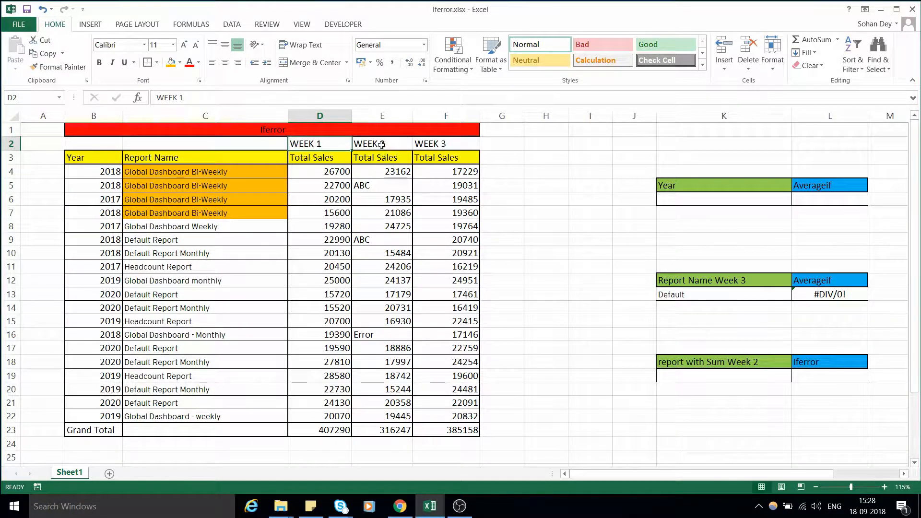
left_click(382, 144)
left_click(444, 144)
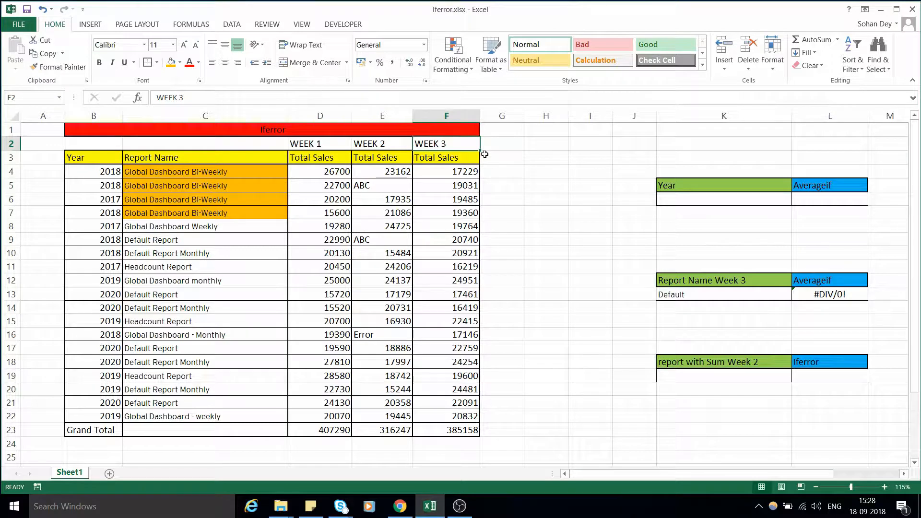
left_click(762, 201)
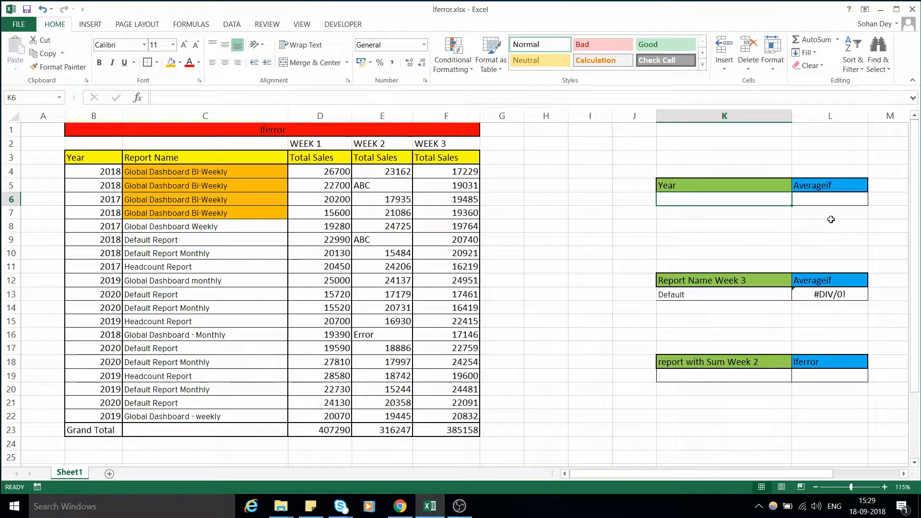
- Enter an AVERAGEIF formula in L6 with range B4:B22, criterion K6 and the Week 3 sales F4:F22 as average range
left_click(830, 198)
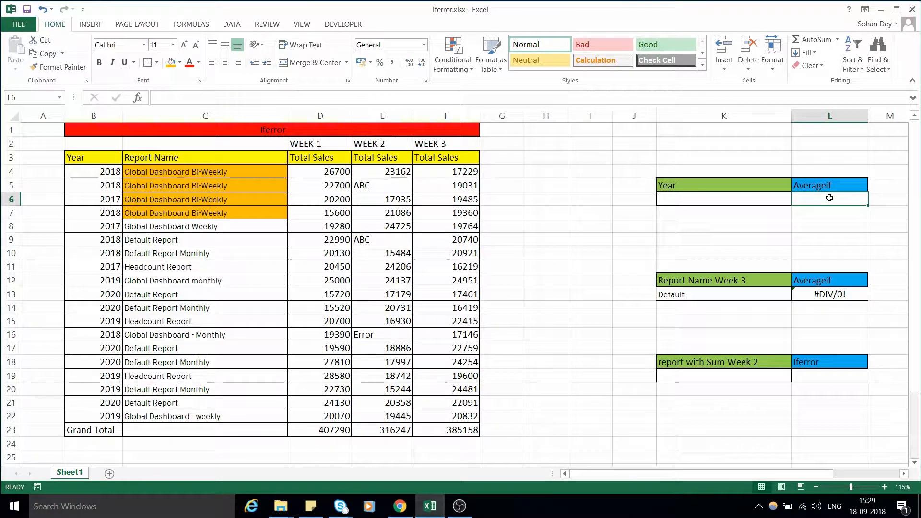
type("=")
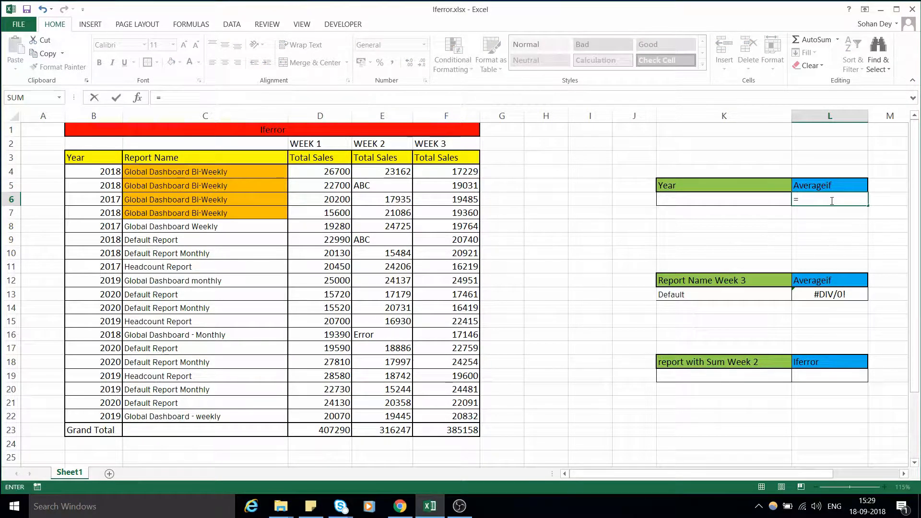
type("a")
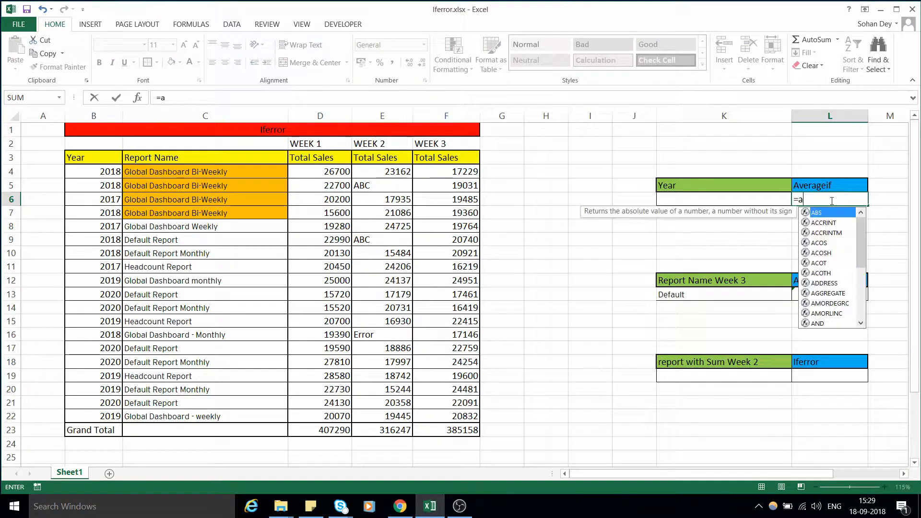
type("vera")
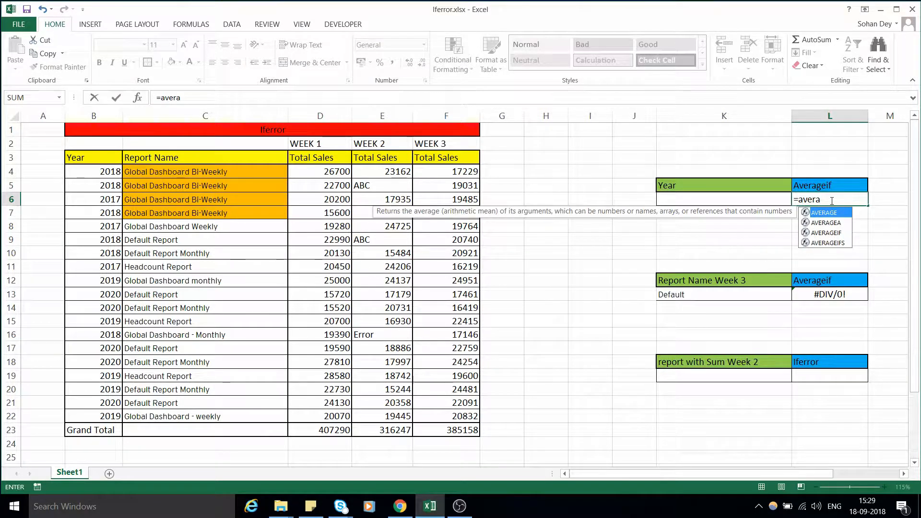
type("geif")
key("Tab")
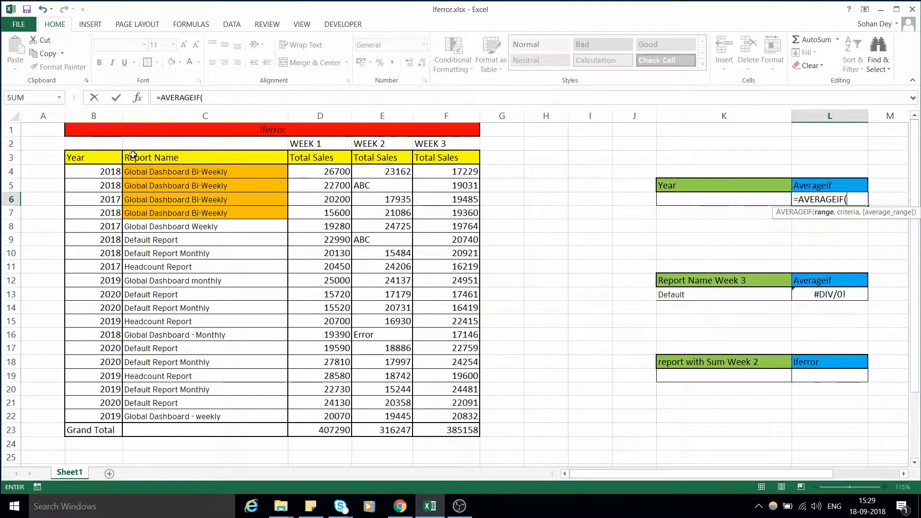
left_click_drag(110, 168, 111, 415)
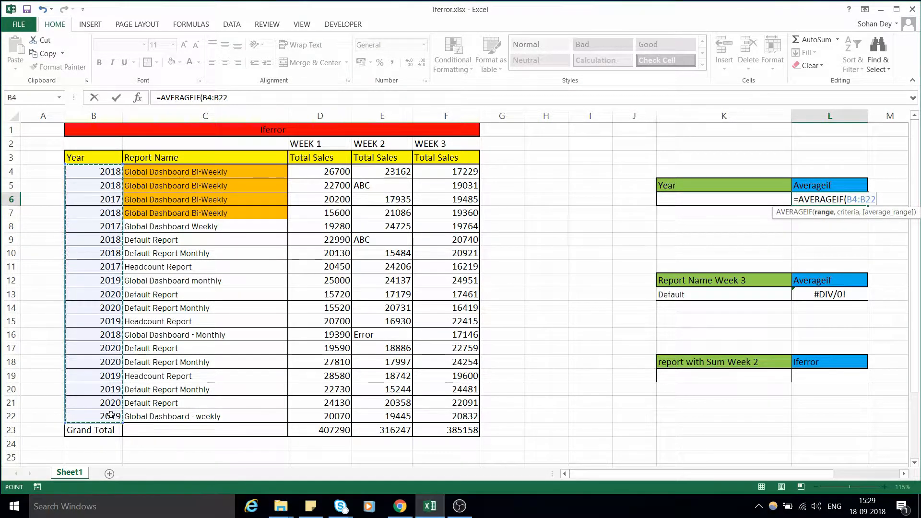
type(",")
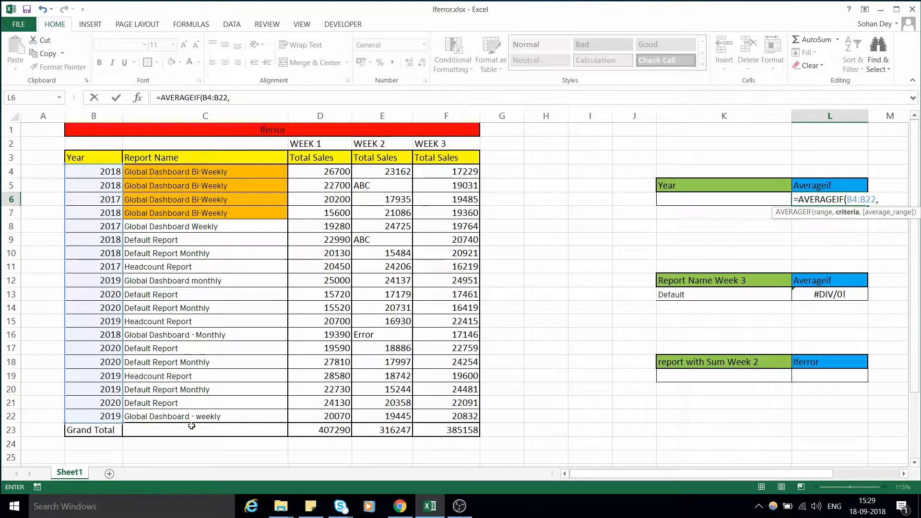
left_click(684, 200)
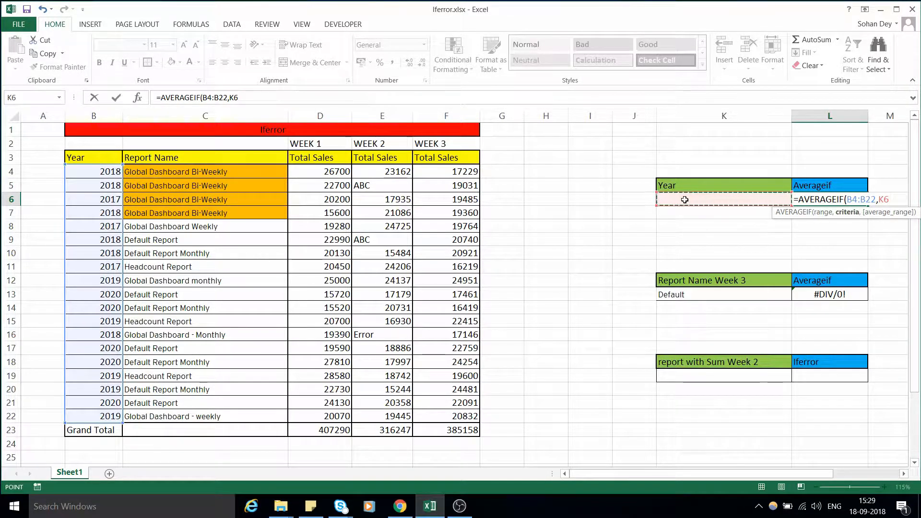
type(",")
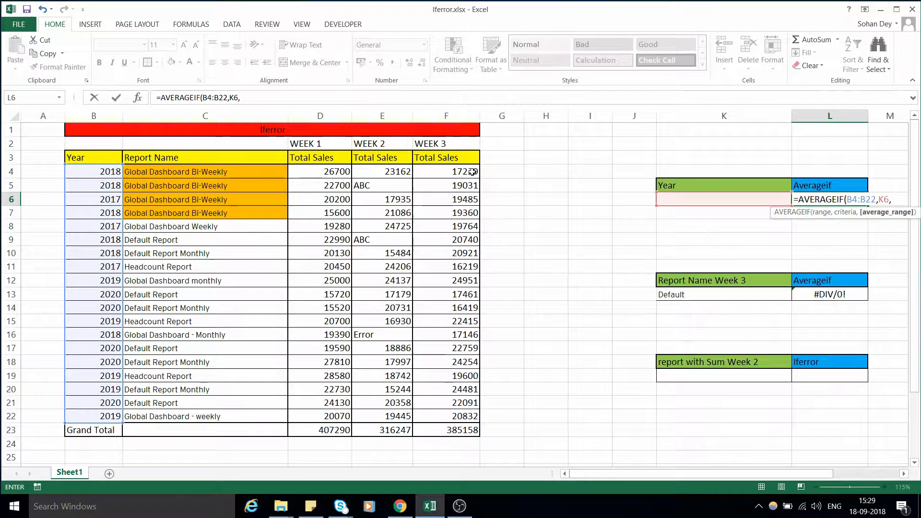
left_click_drag(451, 173, 448, 415)
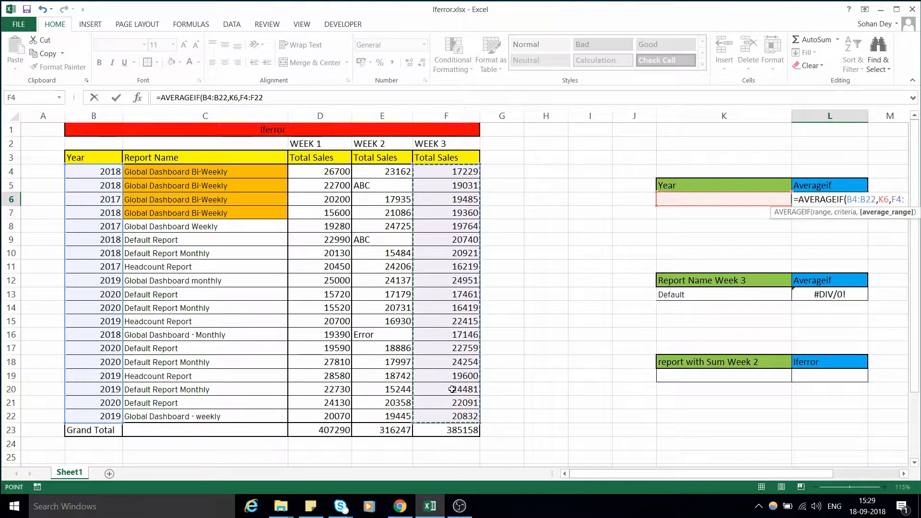
key("Return")
- Enter 2018 as the year criterion in K6
key("Up")
key("Left")
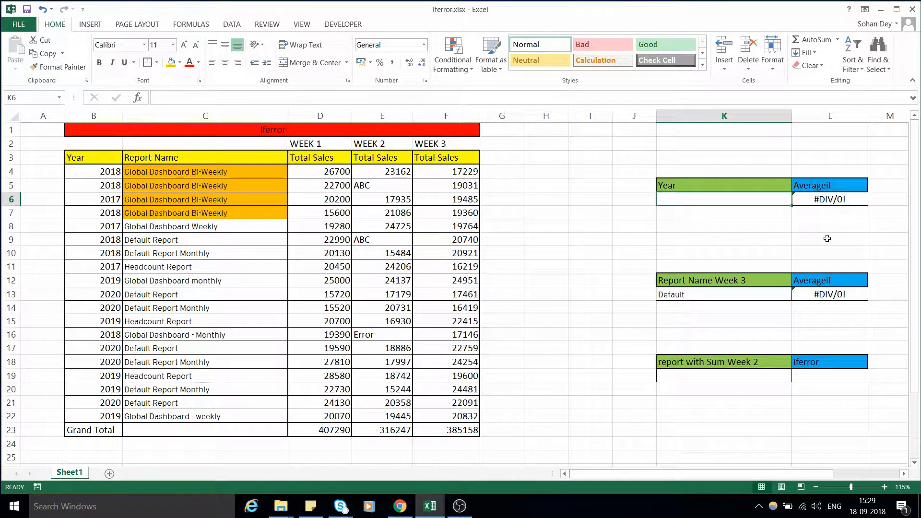
type("2018")
key("Tab")
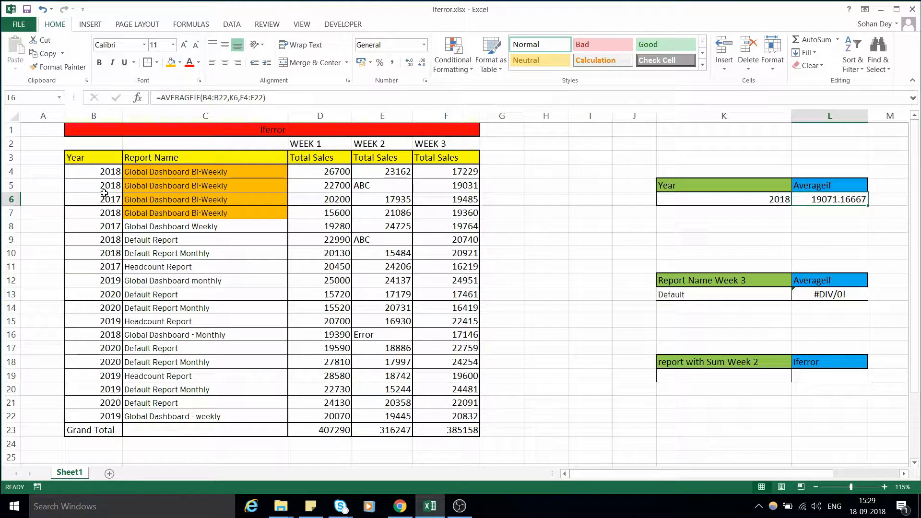
- Check the years listed in the table's Year column and change the year criterion in K6 to 2016
left_click_drag(111, 171, 111, 201)
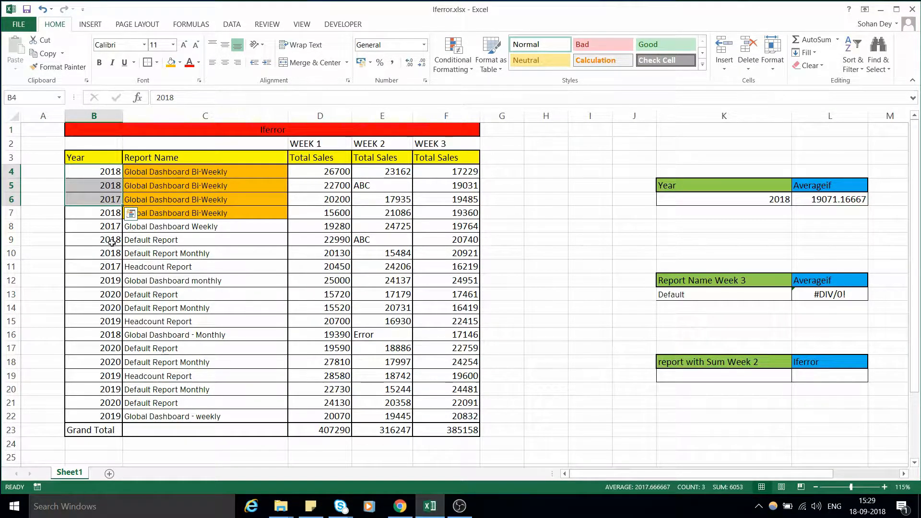
left_click_drag(111, 243, 111, 252)
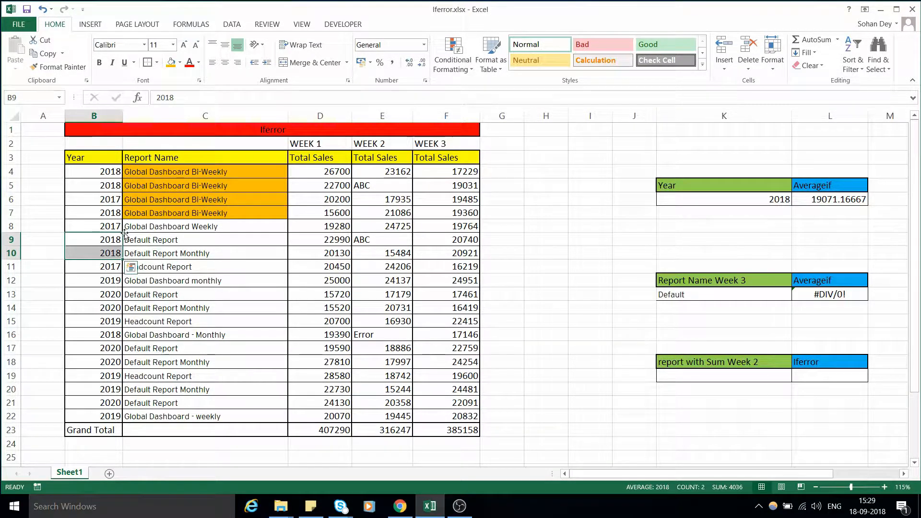
left_click_drag(114, 173, 113, 186)
left_click(106, 200)
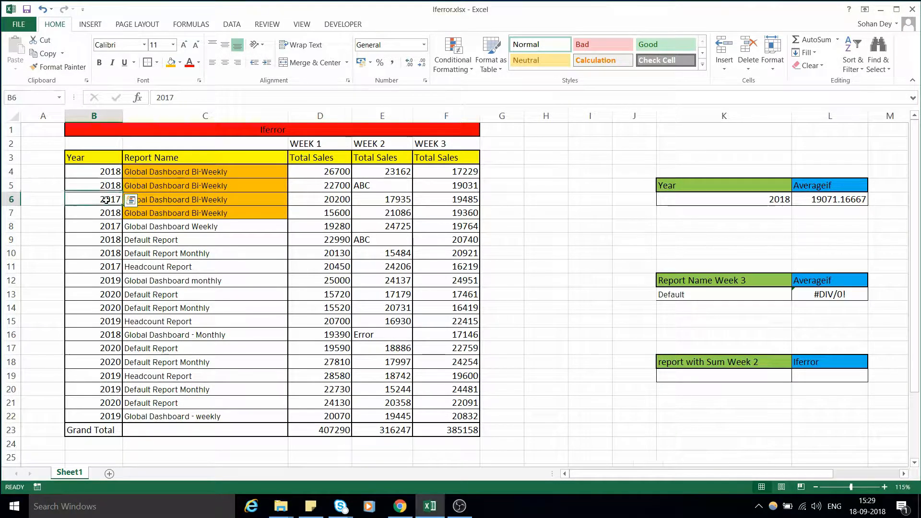
left_click(112, 296)
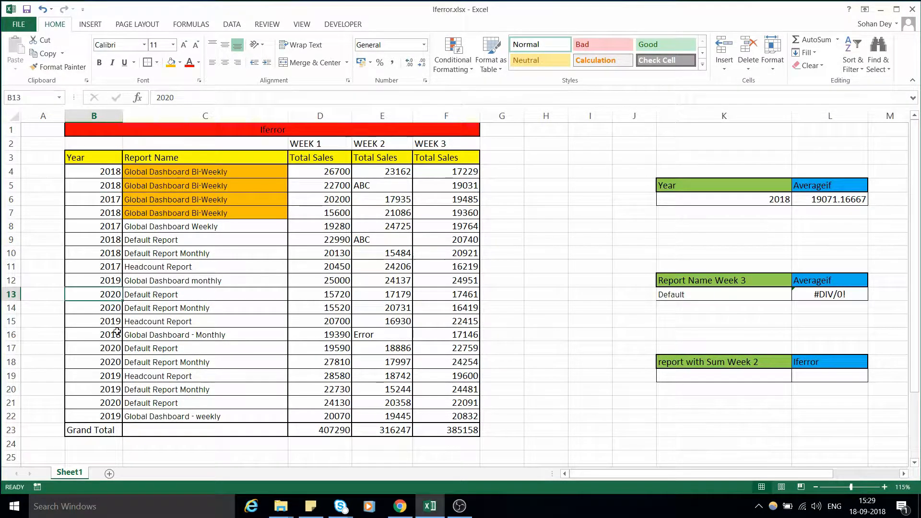
left_click(775, 201)
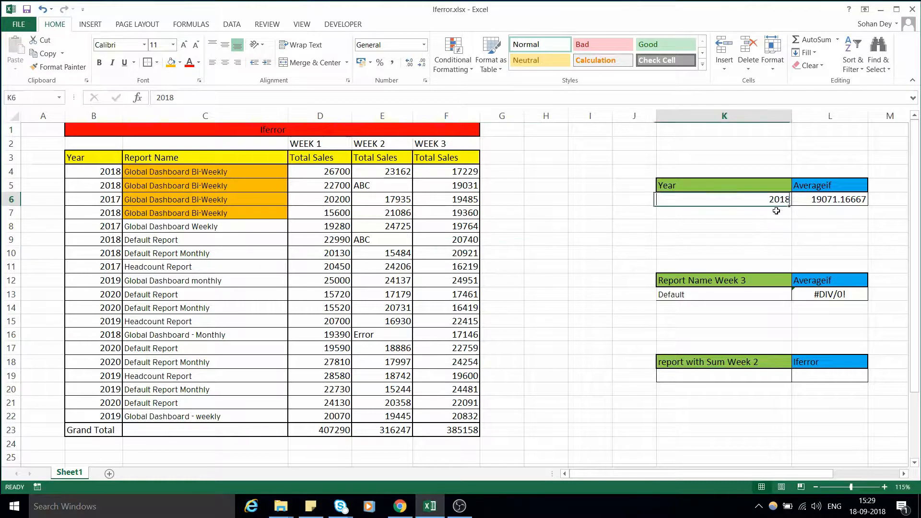
left_click(204, 97)
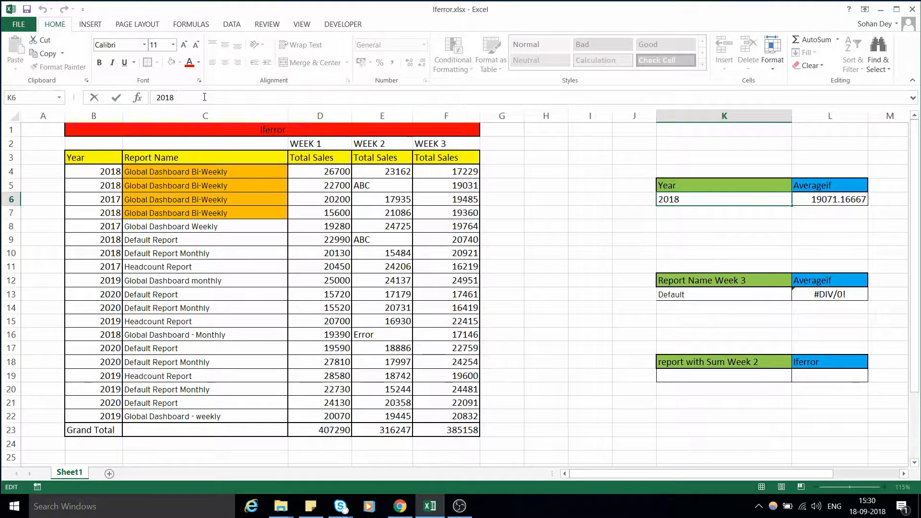
key("BackSpace")
key("Return")
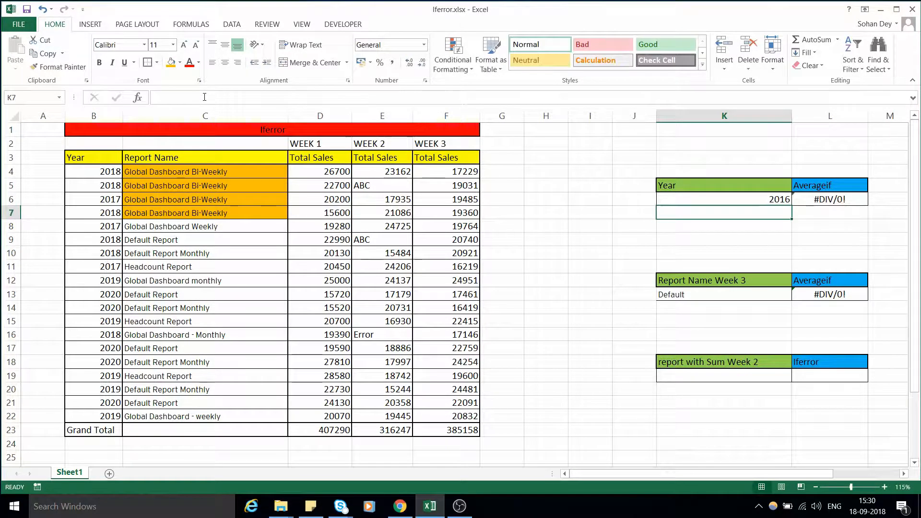
key("Up")
- Inspect the AVERAGEIF formula in L6 and the ranges it references, leaving it unedited
left_click(861, 200)
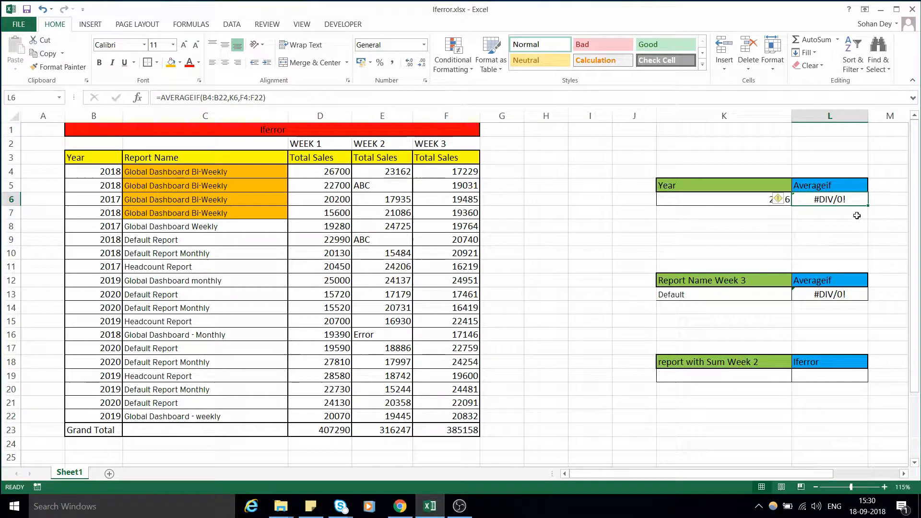
left_click(882, 203)
key("Left")
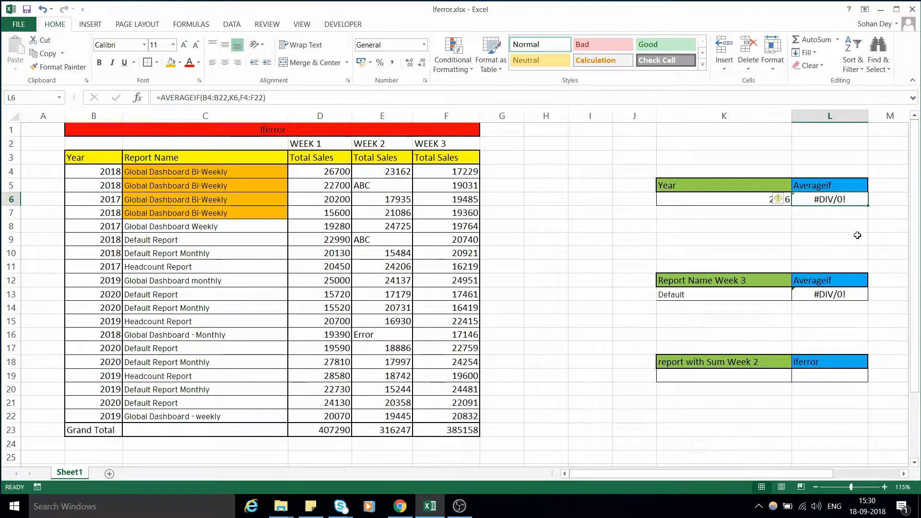
key("Left")
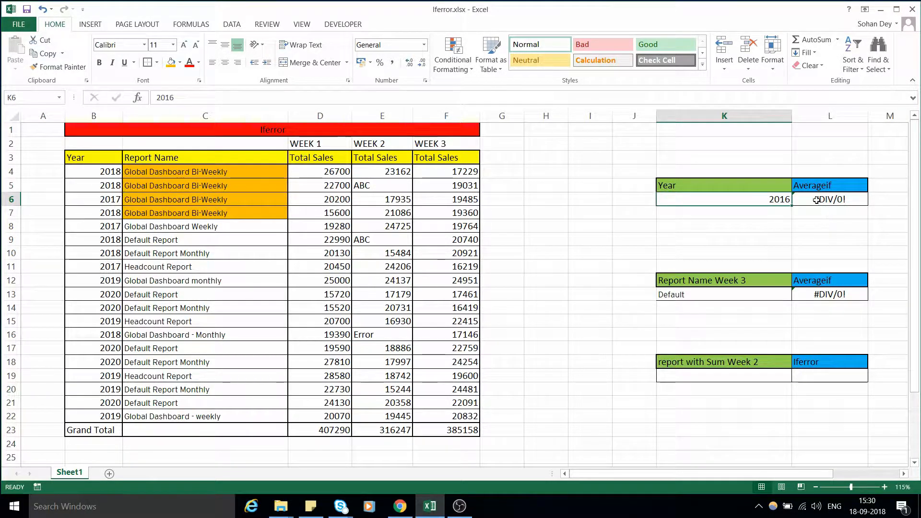
key("Right")
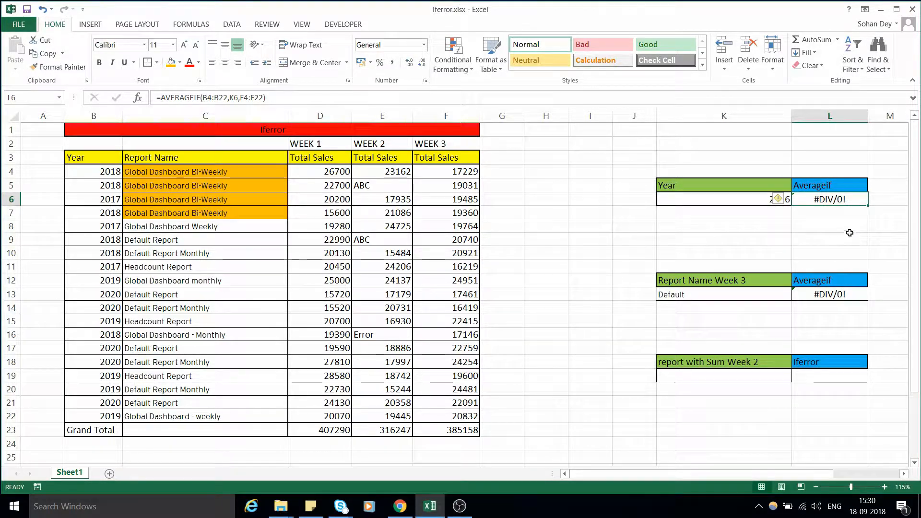
double_click(833, 207)
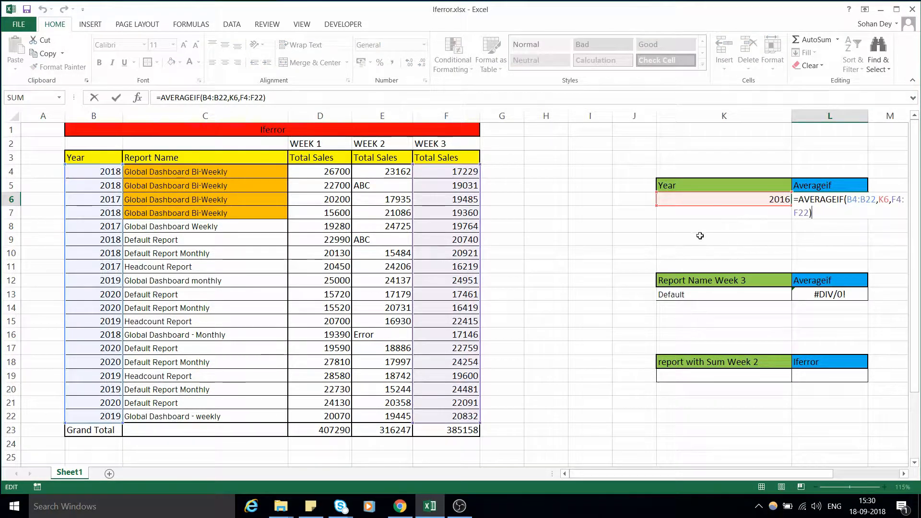
key("Escape")
- Wrap the AVERAGEIF formula in L6 in IFERROR with an empty string "" as the value if error
double_click(849, 209)
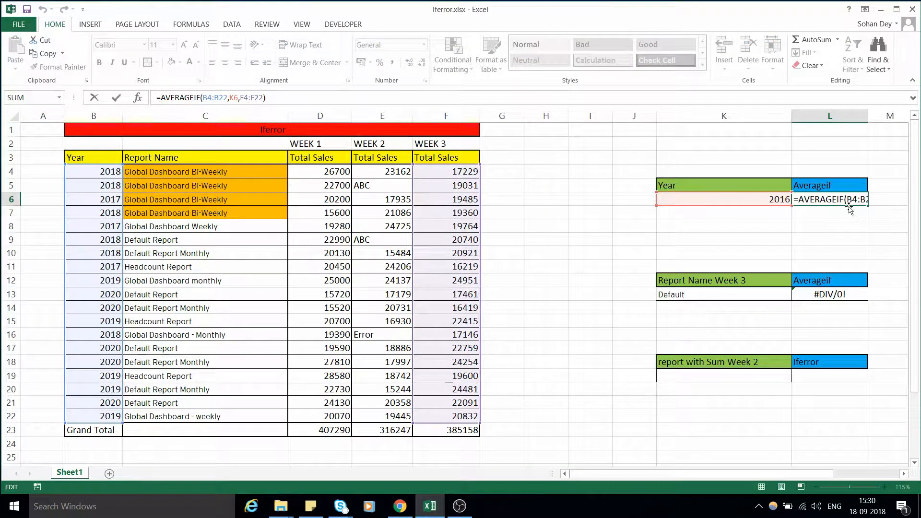
left_click(799, 200)
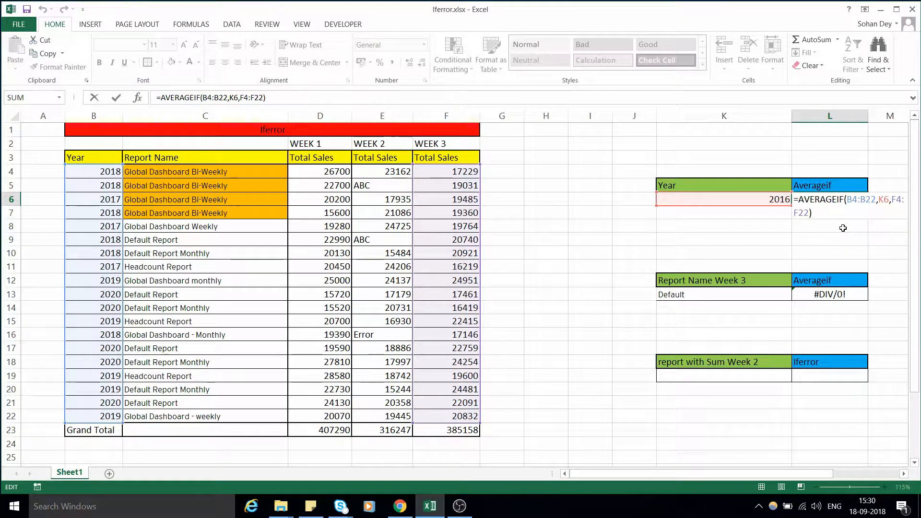
type("iferror")
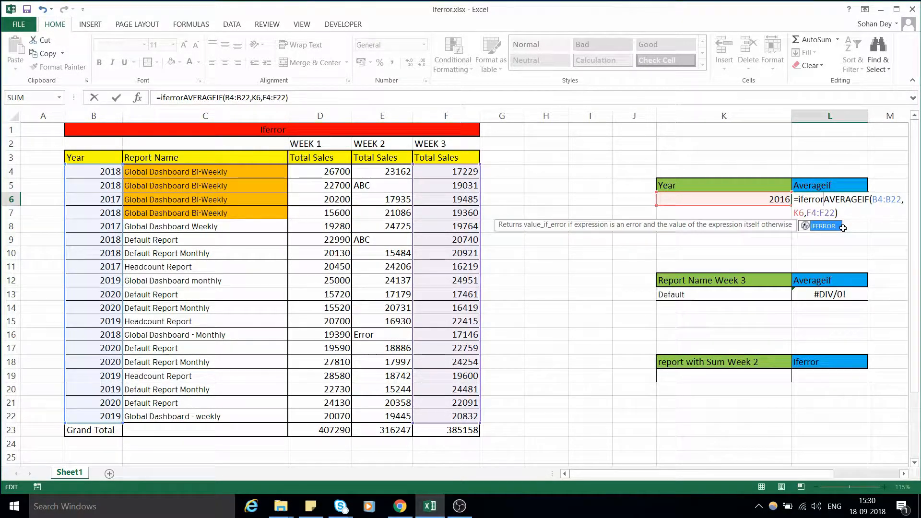
double_click(843, 227)
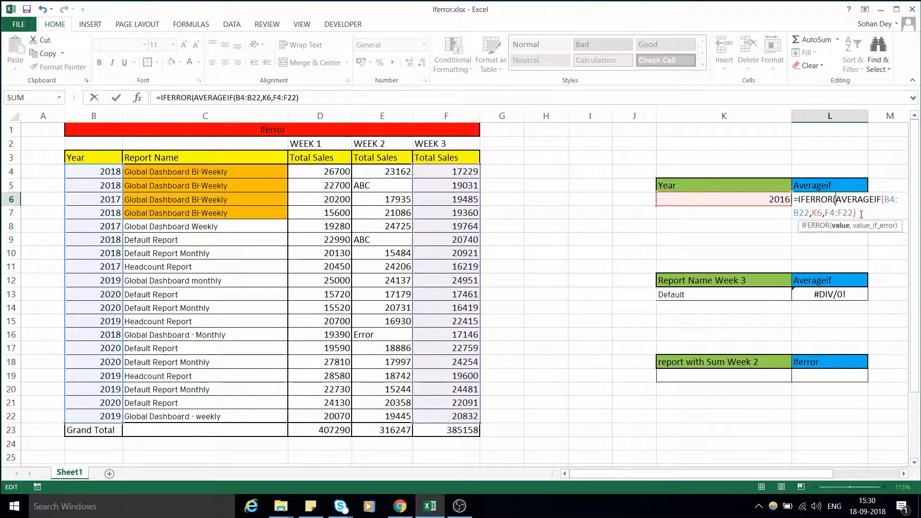
type(",")
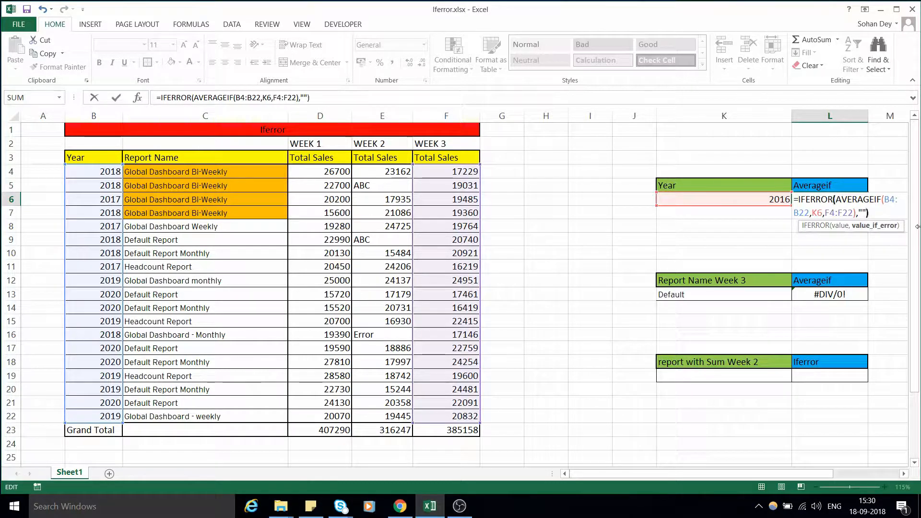
type("\"\")")
key("Return")
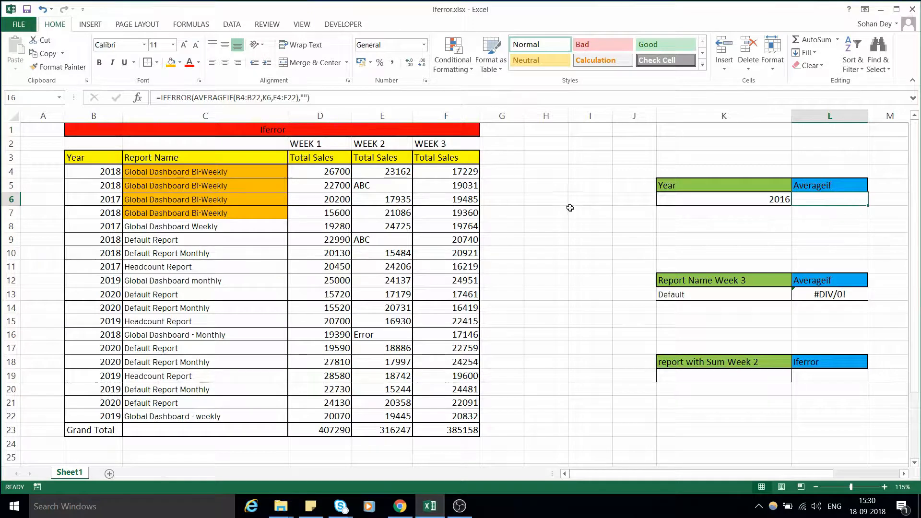
- Test the IFERROR formula in L6 by setting the year criterion in K6 to 2018, then to 2019
left_click(763, 200)
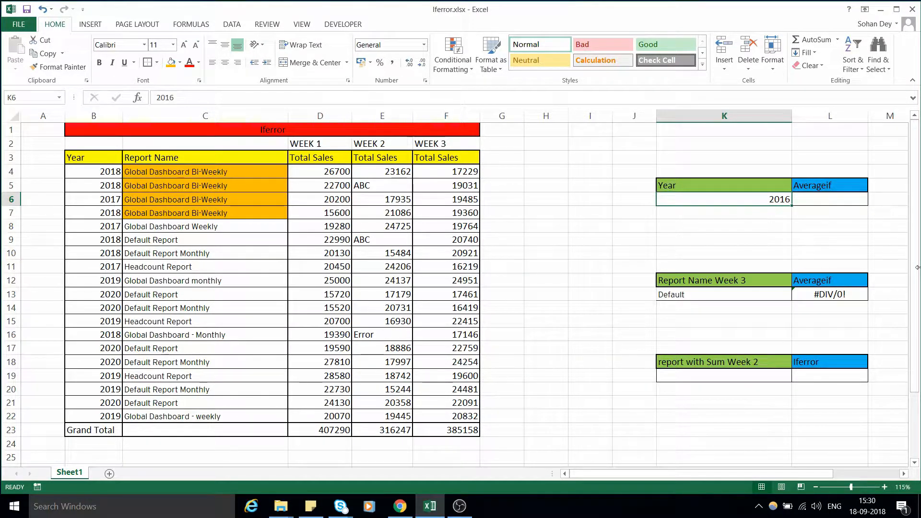
type("2018")
key("Return")
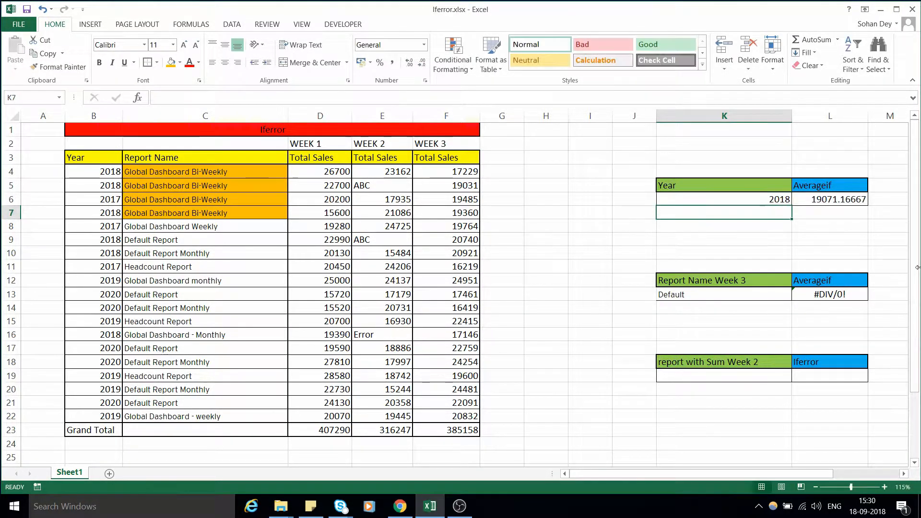
key("Up")
type("2019")
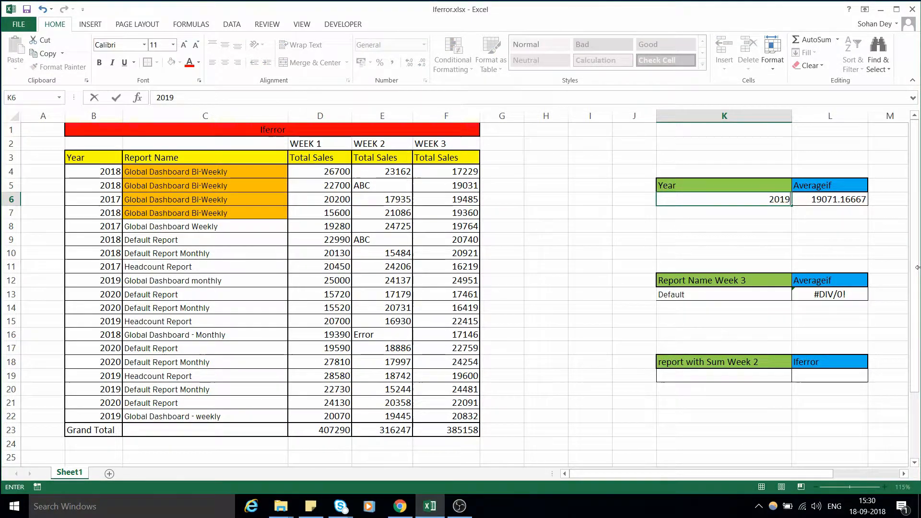
key("Return")
key("Up")
key("Right")
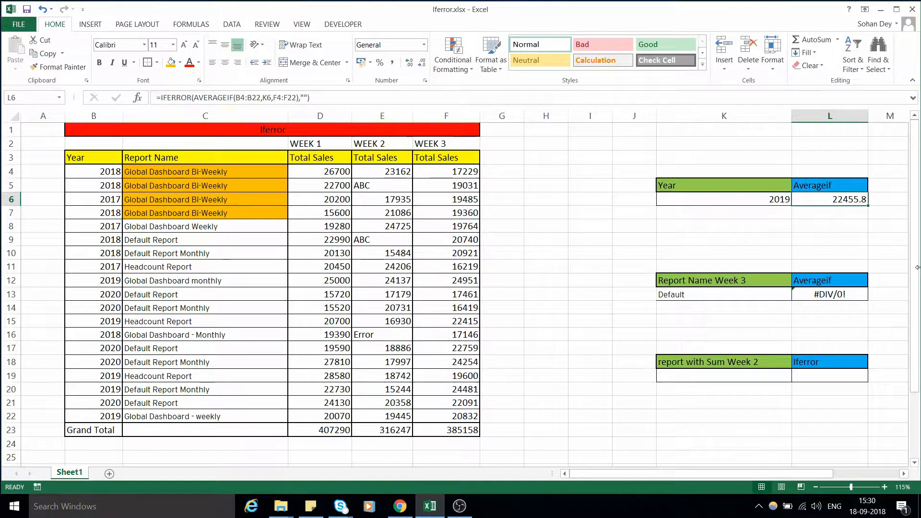
- Change the year criterion in K6 to 2021, a year missing from the table, and check L6
key("Left")
type("2021")
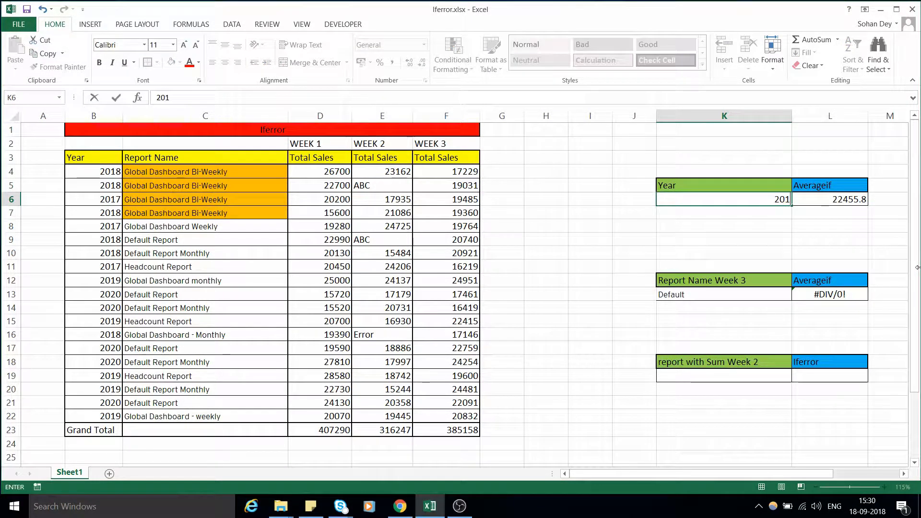
key("Return")
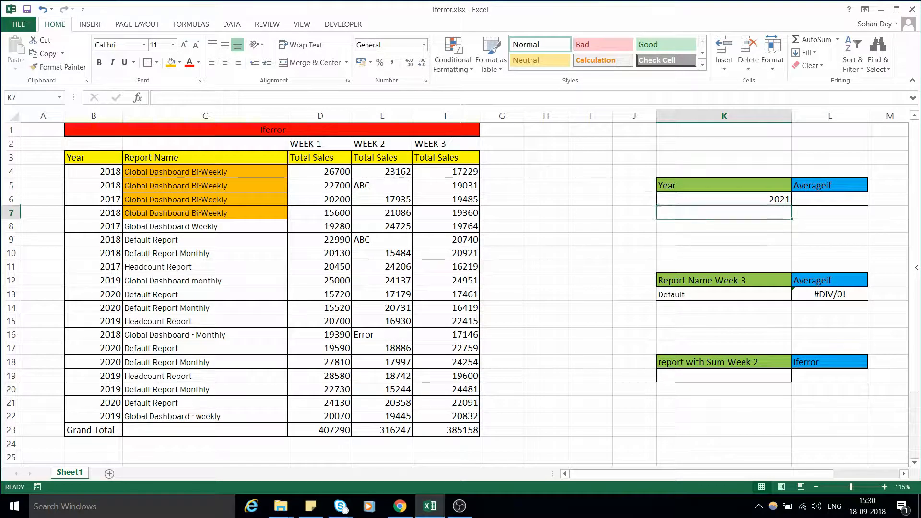
key("Up")
key("Right")
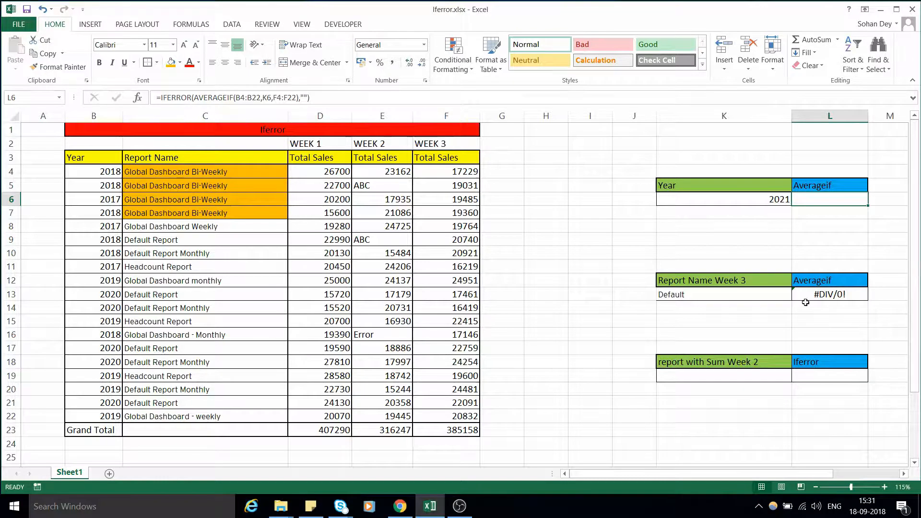
- Change the value-if-error text in L6's IFERROR formula to "Value Not Available" and fit column L to its contents
left_click(304, 96)
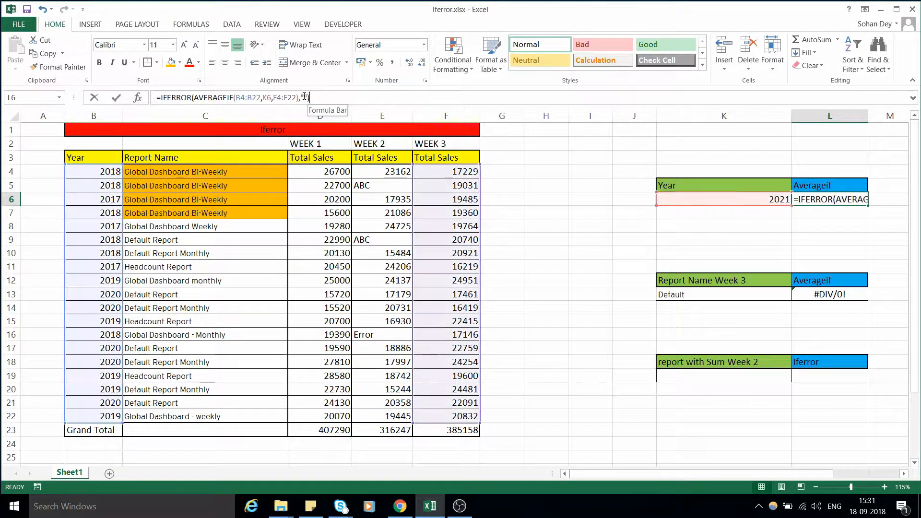
key("Right")
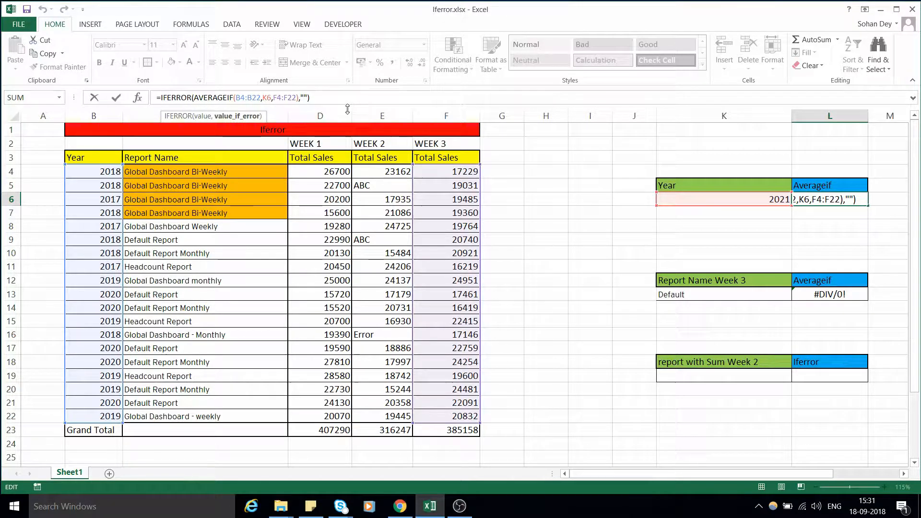
type("Val")
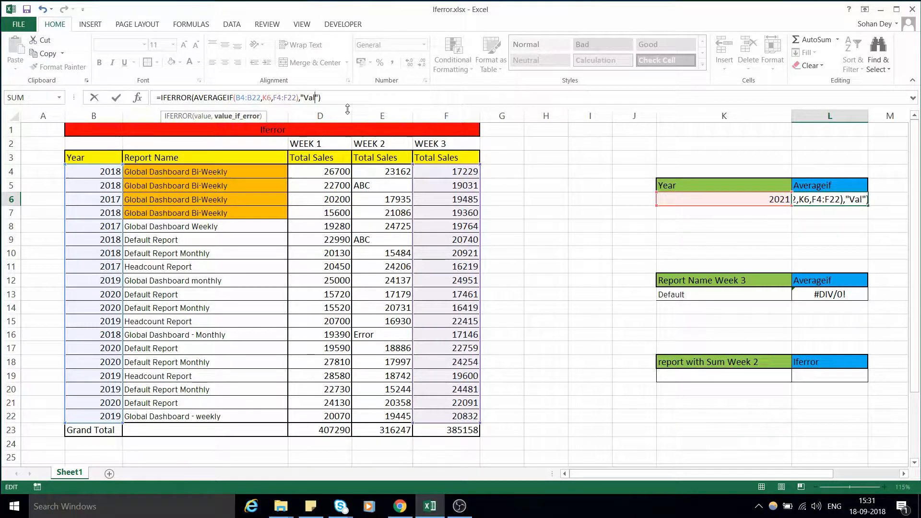
type("ue Not Available")
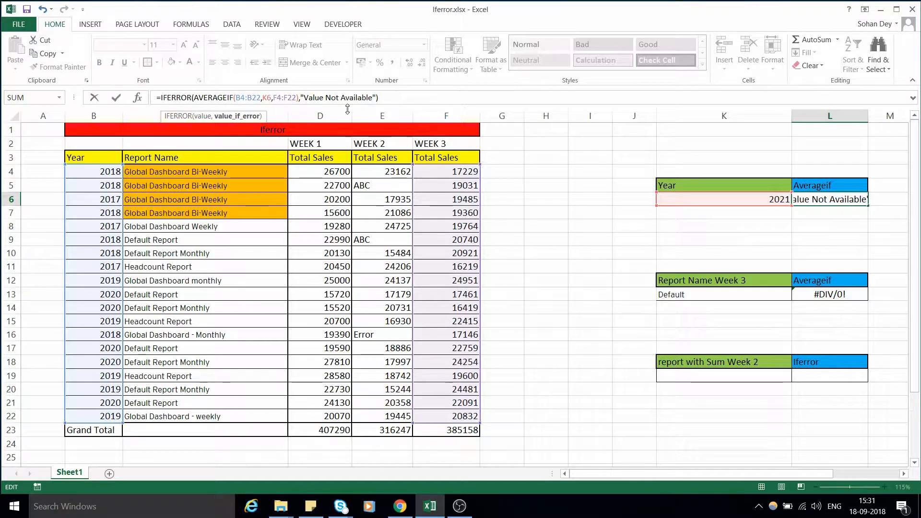
key("ctrl+Return")
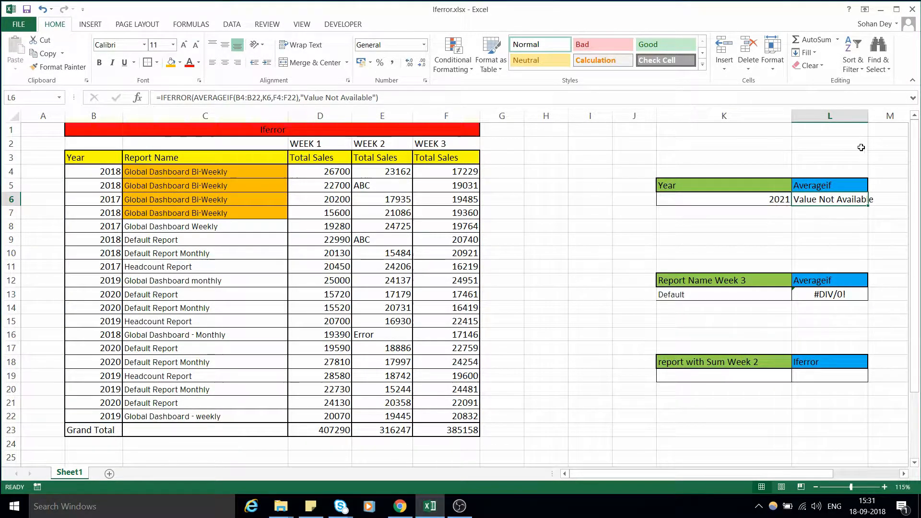
double_click(868, 115)
- Set the year criterion in K6 to 2015
left_click(770, 199)
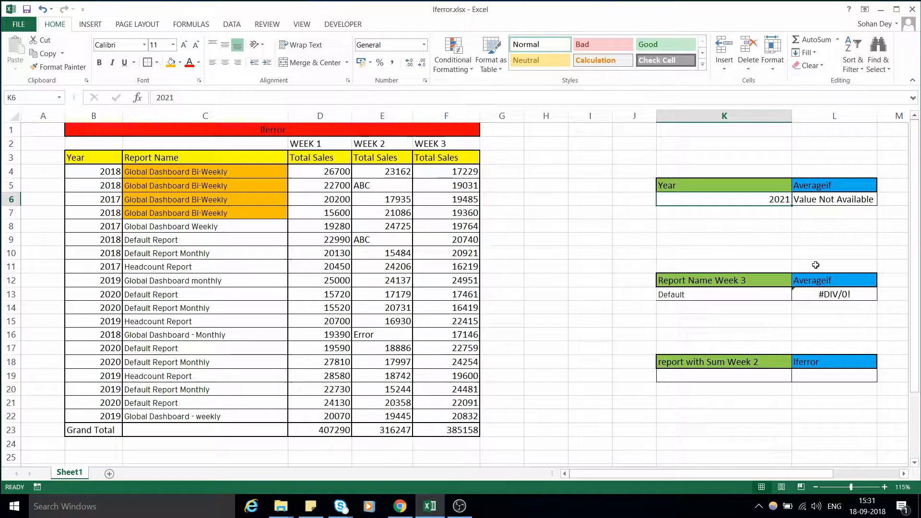
type("015")
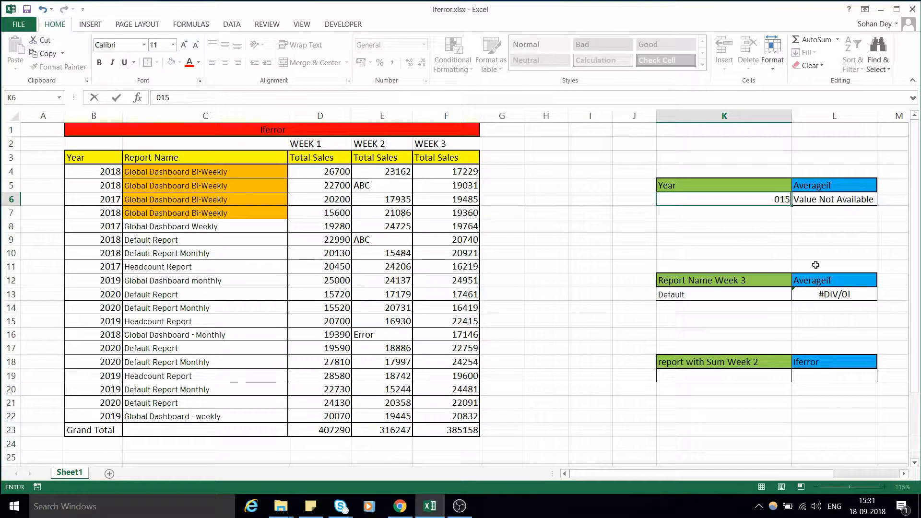
key("Return")
key("Up")
type("20")
key("Return")
key("Up")
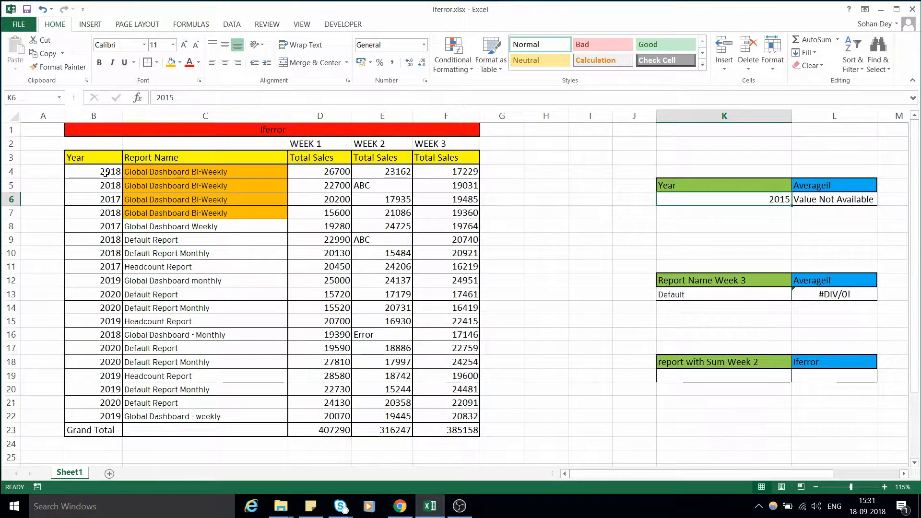
- Examine the Year, Week 2 and Week 3 data behind L6, and the Report Name column behind the AVERAGEIF in L13
left_click_drag(105, 172, 111, 416)
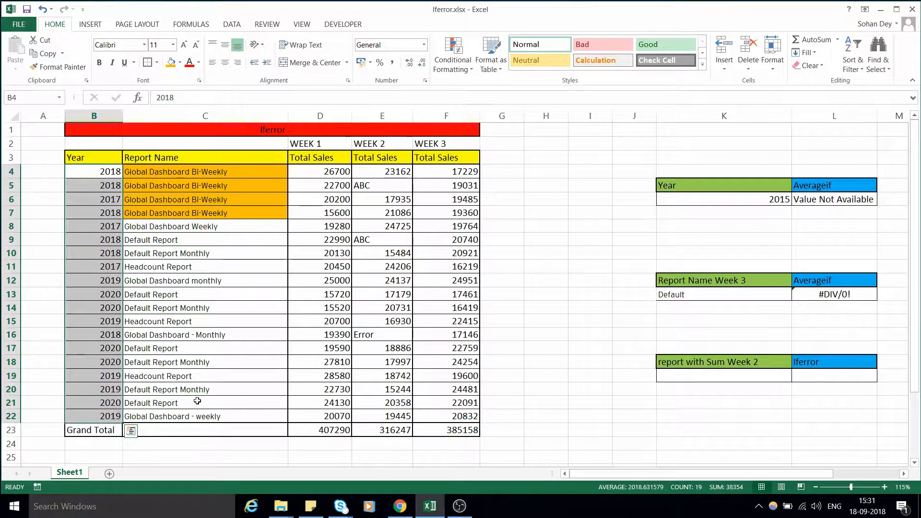
left_click_drag(403, 171, 398, 413)
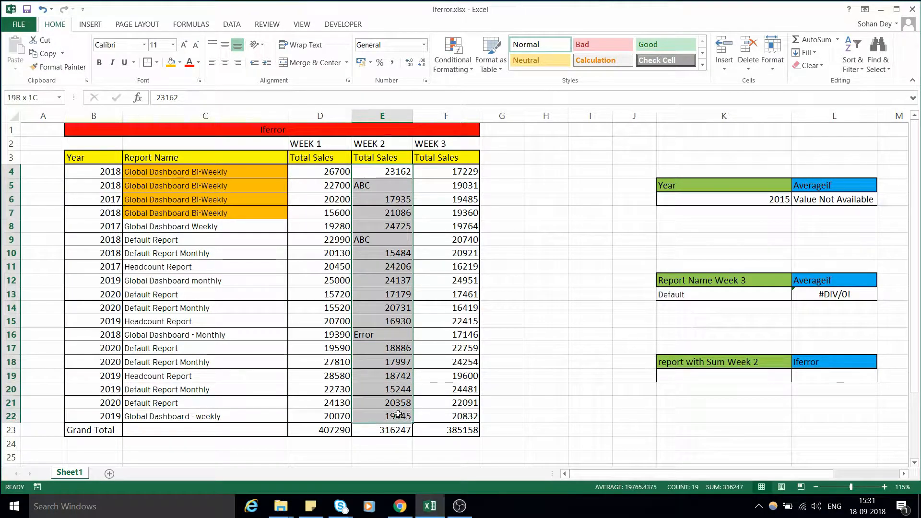
left_click_drag(449, 159, 456, 416)
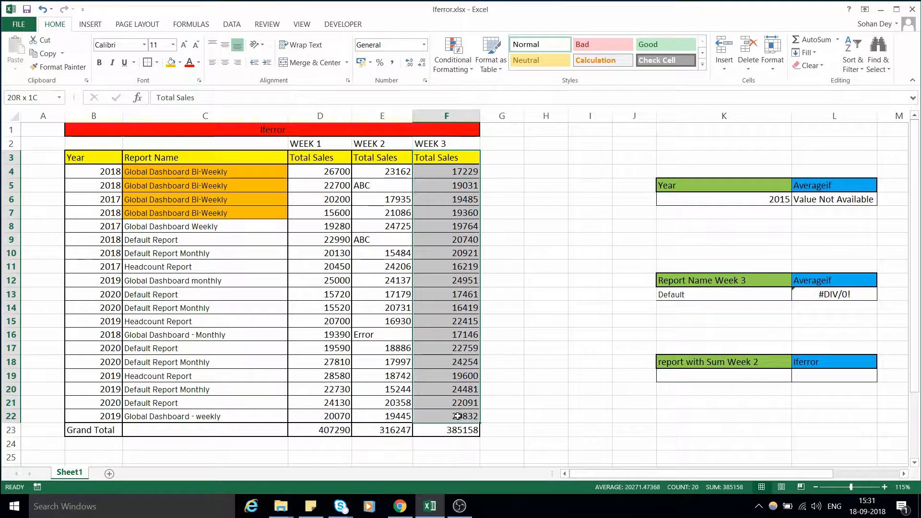
left_click(820, 200)
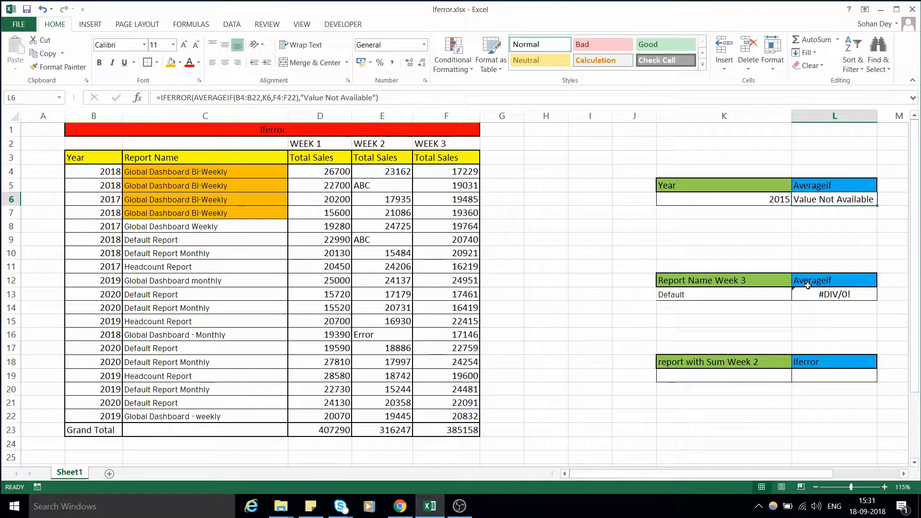
left_click(825, 295)
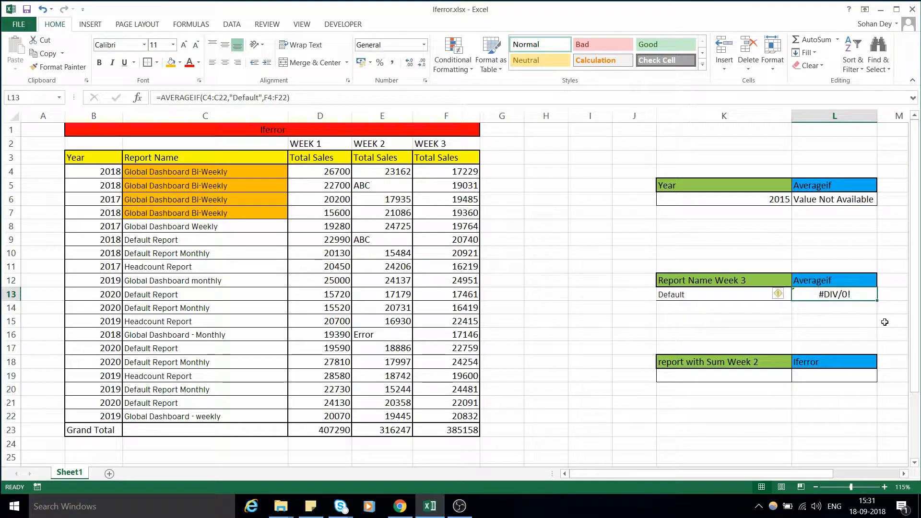
left_click(668, 296)
left_click_drag(134, 173, 148, 418)
- Replace the formula in L13 with =AVERAGEIF(C4:C22,K13,E4:E22) to average Week 2 sales for the report name in K13
left_click(854, 297)
type("=")
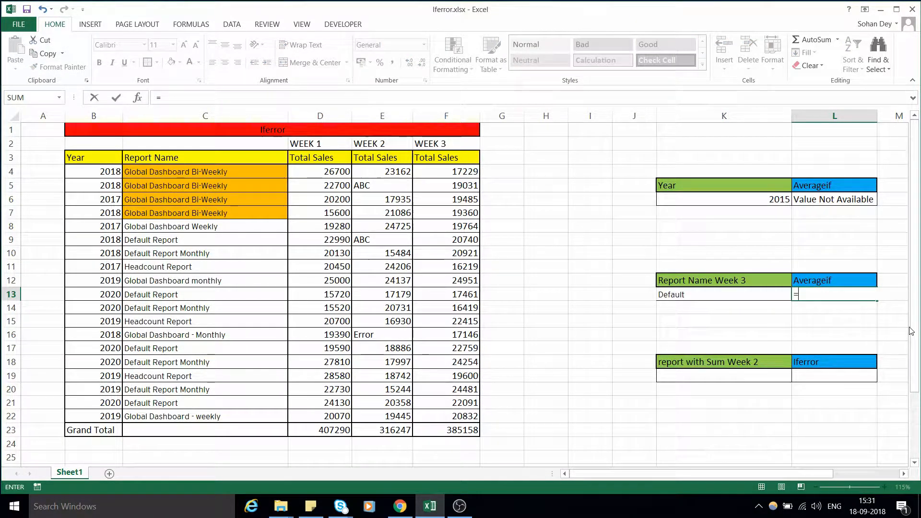
type("average")
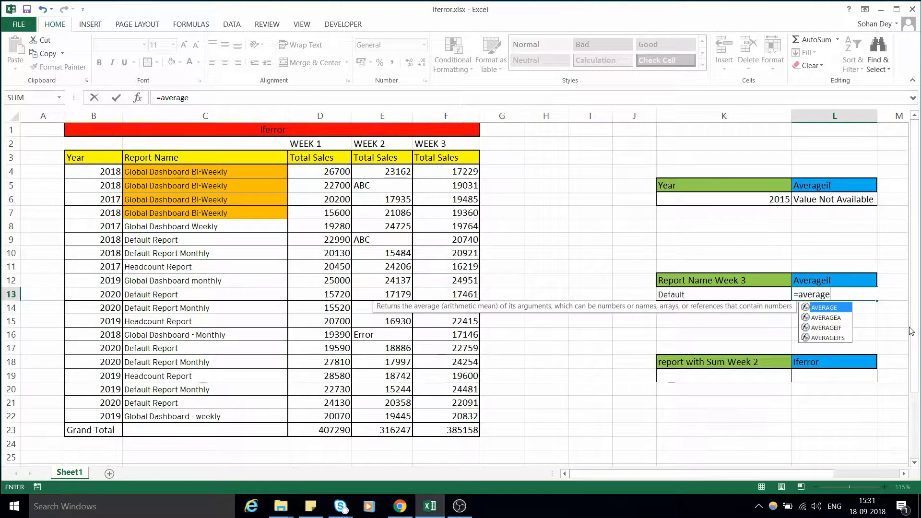
type("if")
key("Tab")
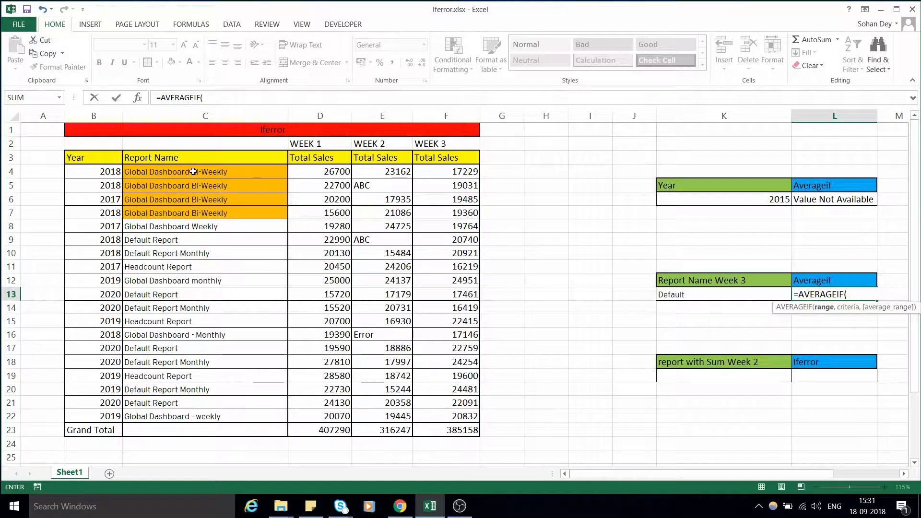
left_click_drag(193, 172, 192, 417)
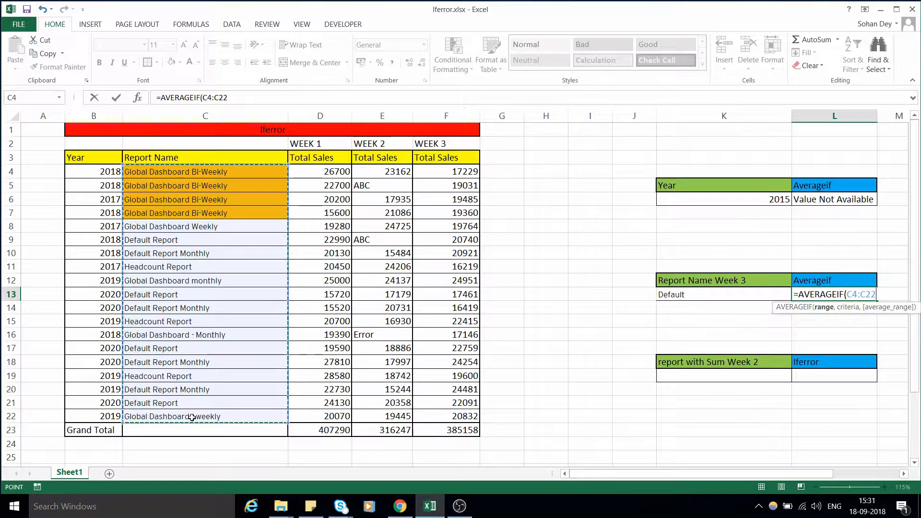
type(",")
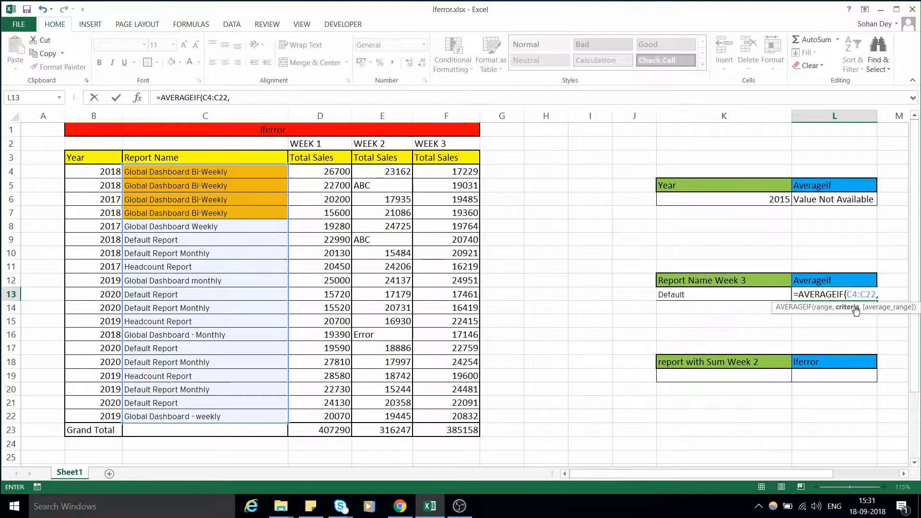
left_click(686, 288)
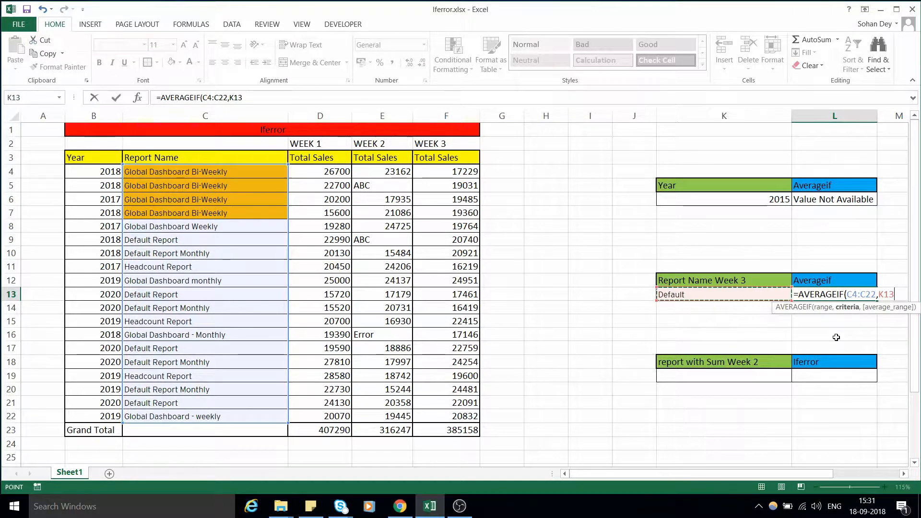
type(",")
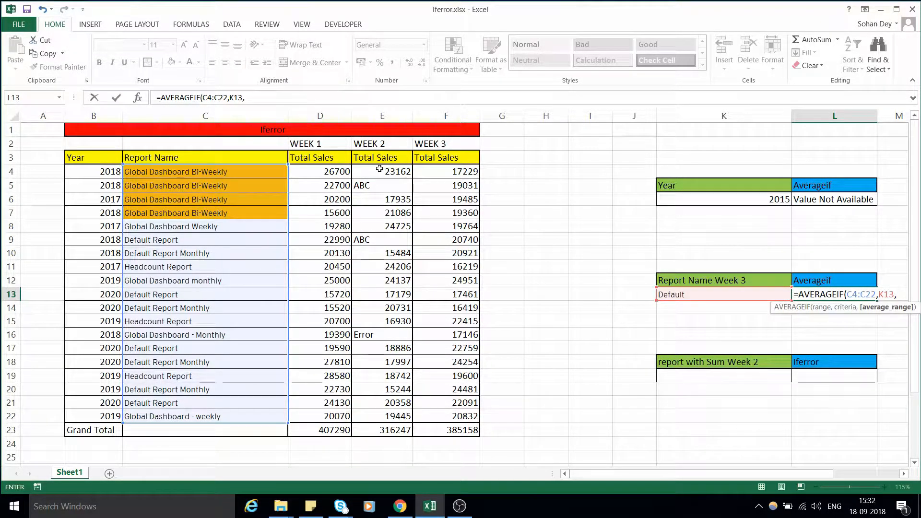
left_click_drag(380, 169, 390, 415)
key("Return")
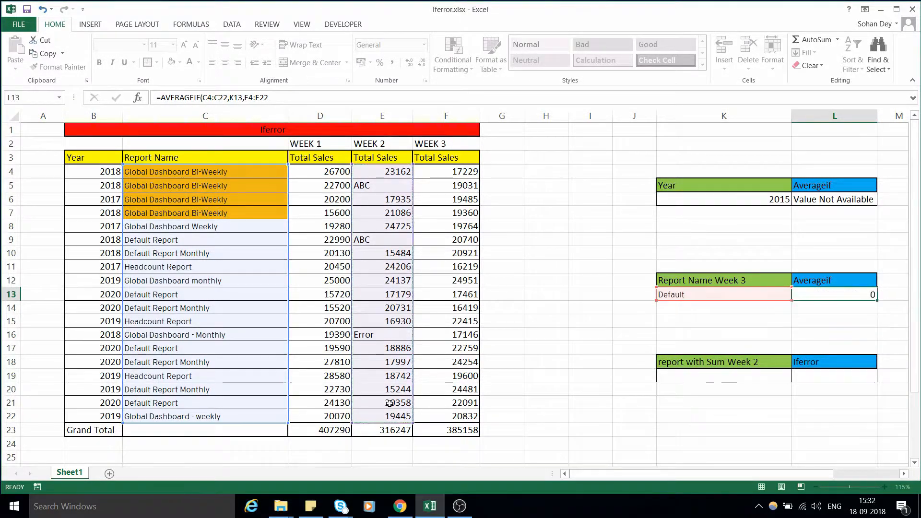
- Compare the report name criterion in K13 with the AVERAGEIF formula and its result in L13
key("Left")
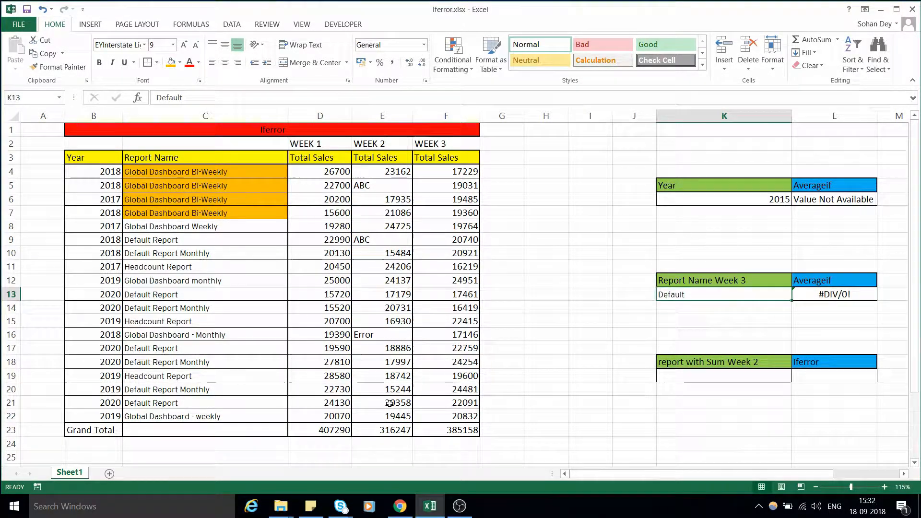
key("Right")
key("Left")
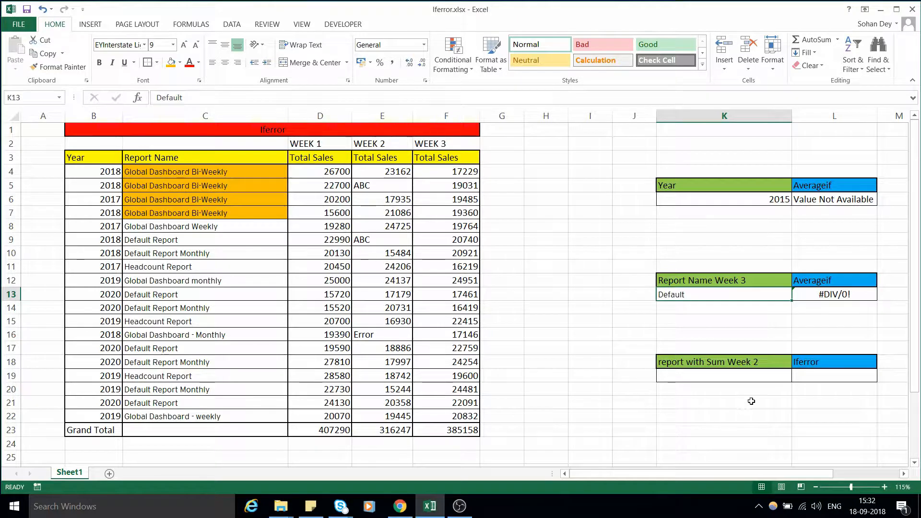
key("Right")
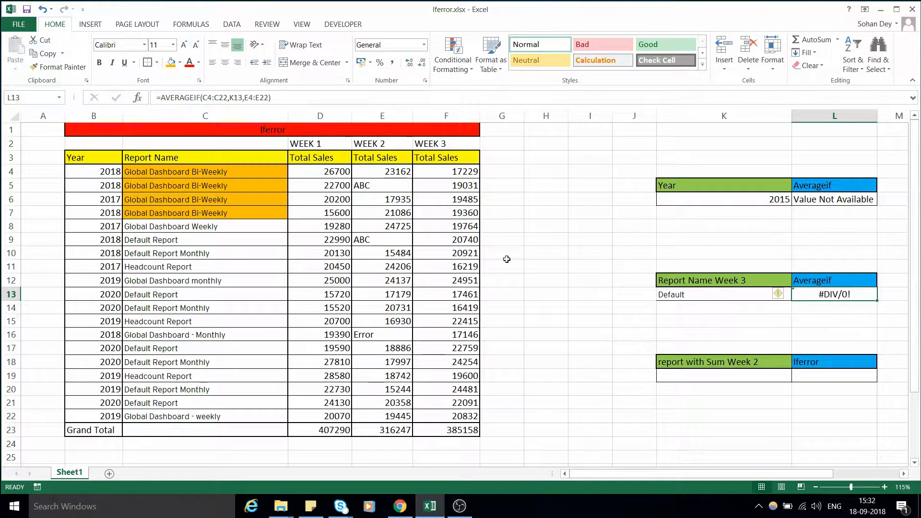
left_click(690, 295)
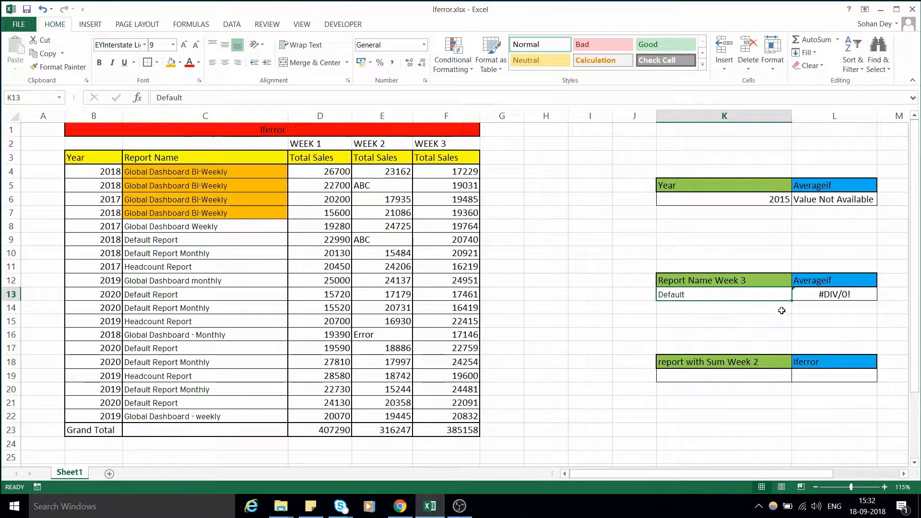
left_click(836, 296)
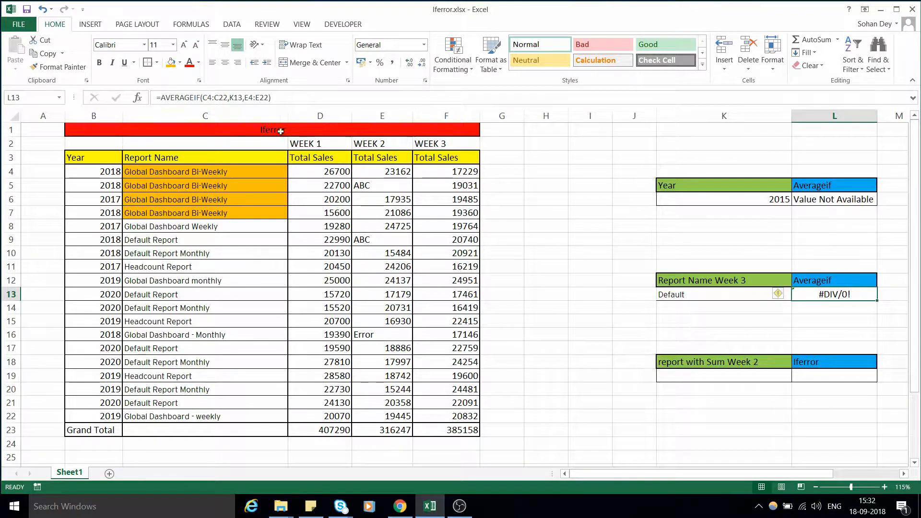
- Replace the K13 reference in the L13 AVERAGEIF formula with the text criterion "Default"
left_click(240, 98)
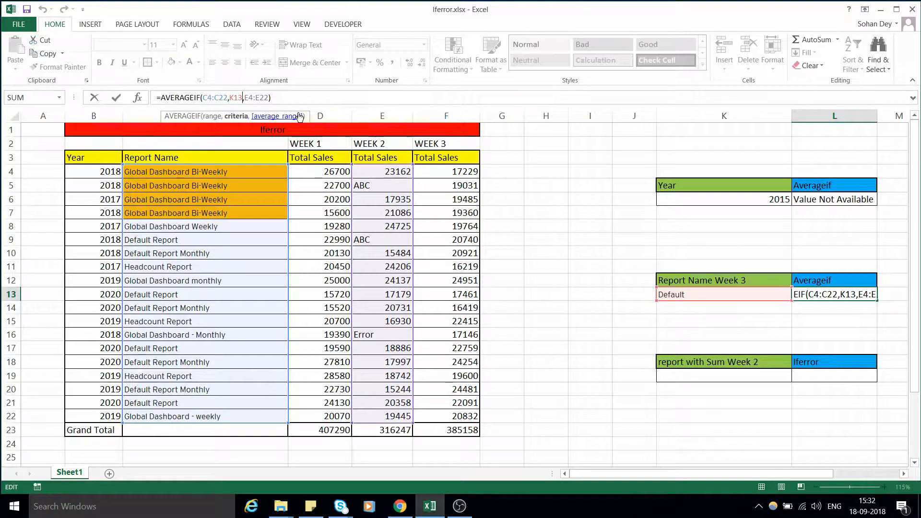
key("BackSpace")
key("BackSpace")
key("BackSpace")
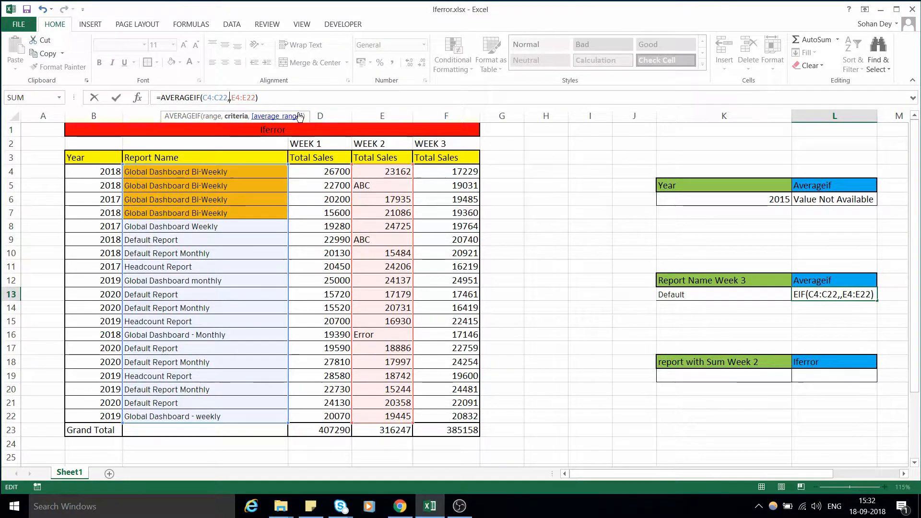
type("\"Default\"")
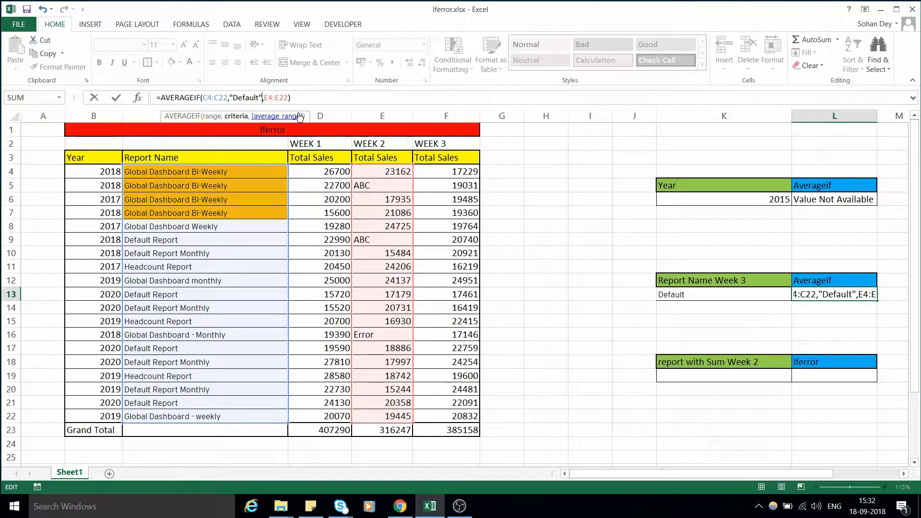
key("Return")
key("Up")
key("Left")
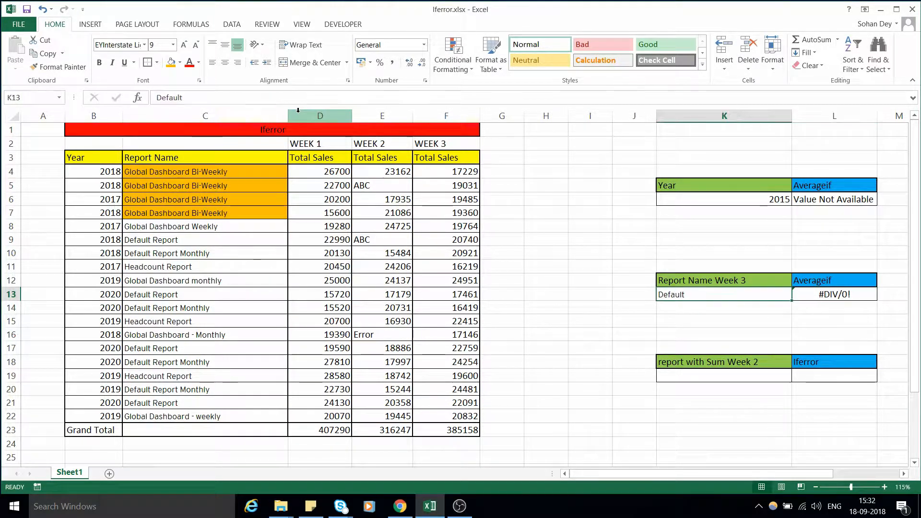
key("Right")
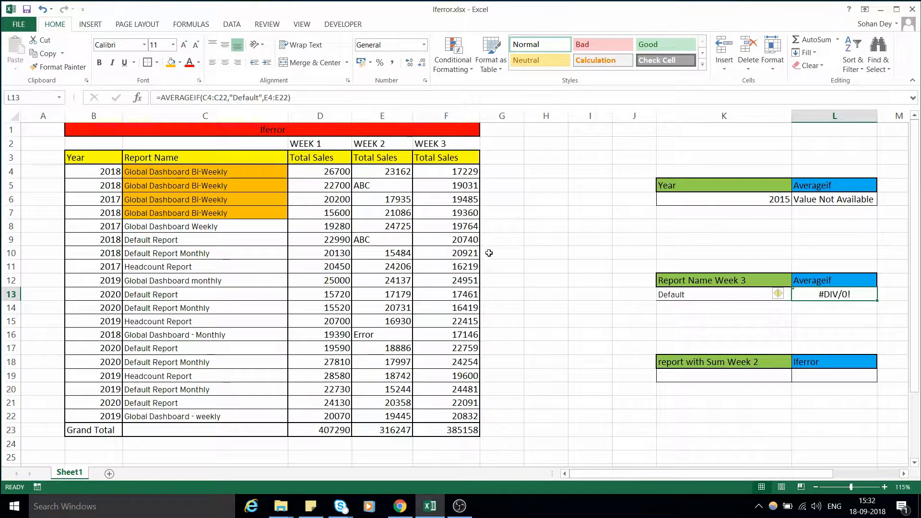
- Check the report name text in C13 and set the AVERAGEIF criterion in L13 to "Default Report"
left_click_drag(185, 167, 194, 415)
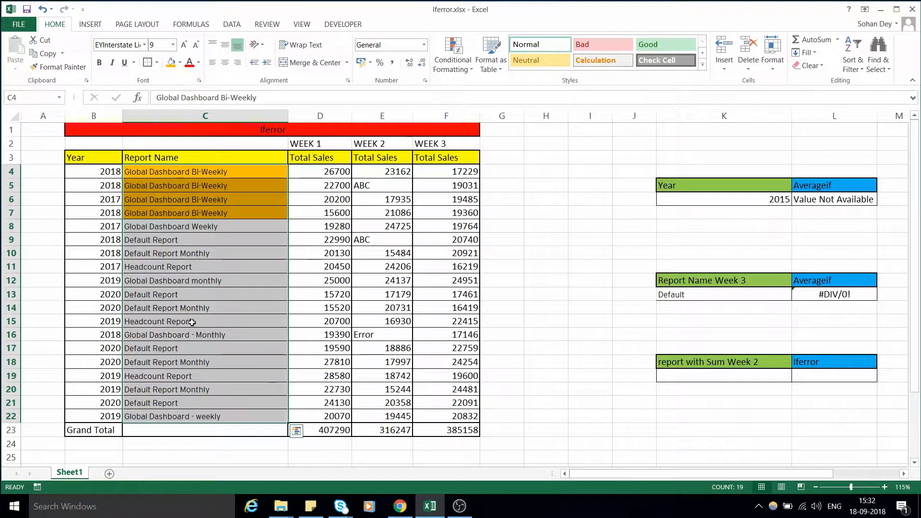
left_click(184, 294)
double_click(191, 294)
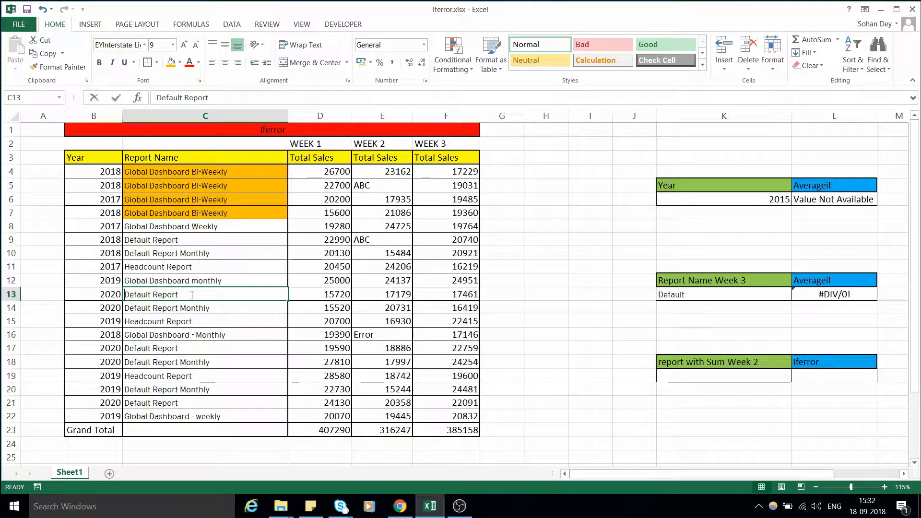
left_click_drag(191, 294, 123, 294)
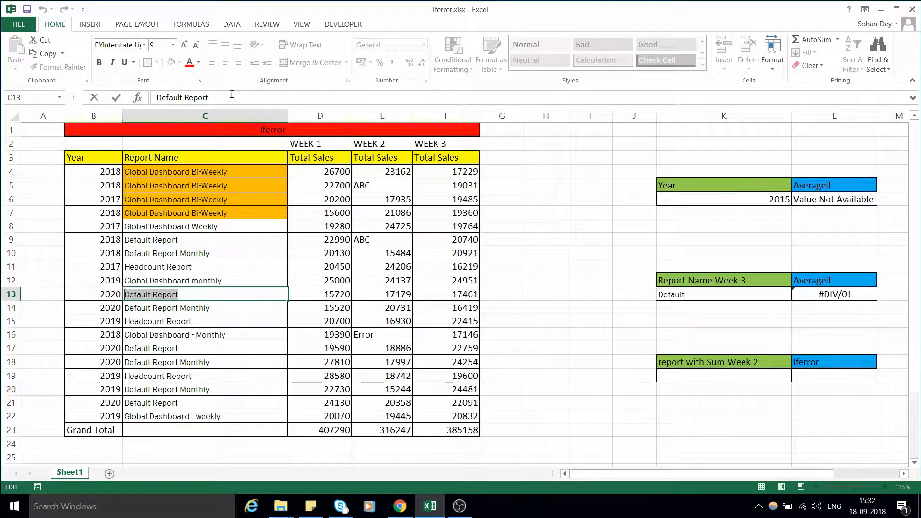
key("Escape")
double_click(833, 295)
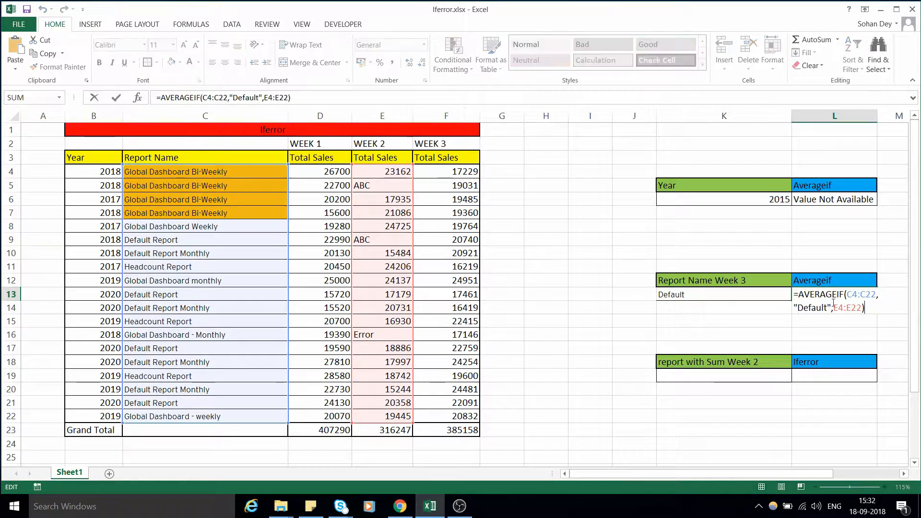
left_click(829, 311)
key("shift+Home")
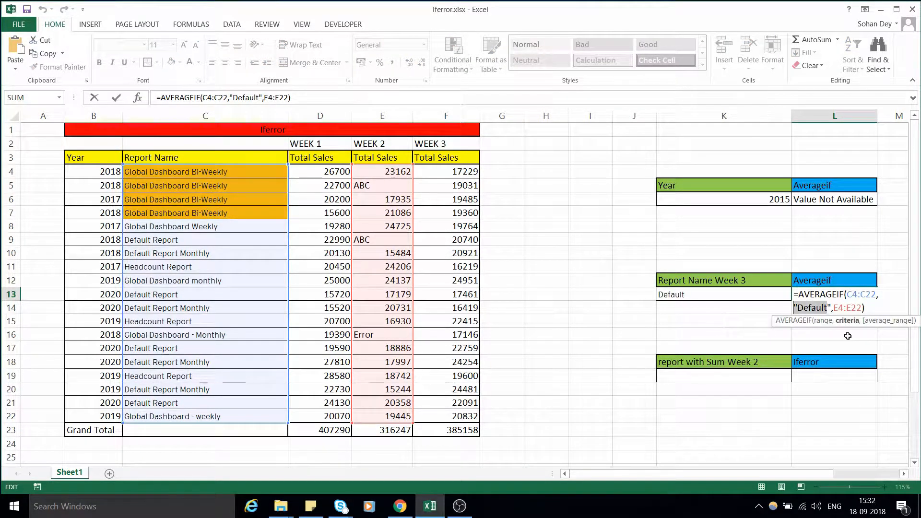
type("Default Report")
key("ctrl+Return")
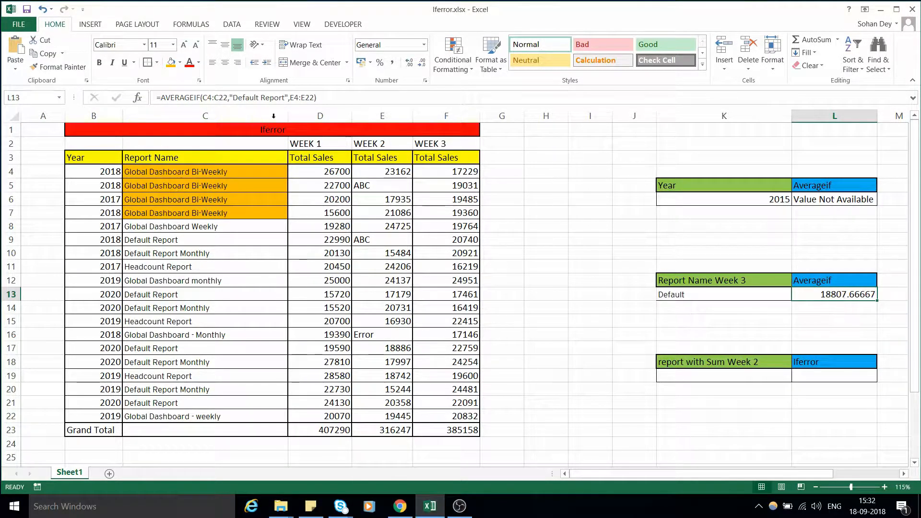
- Shorten the AVERAGEIF criterion in L13 back to "Default"
left_click(286, 98)
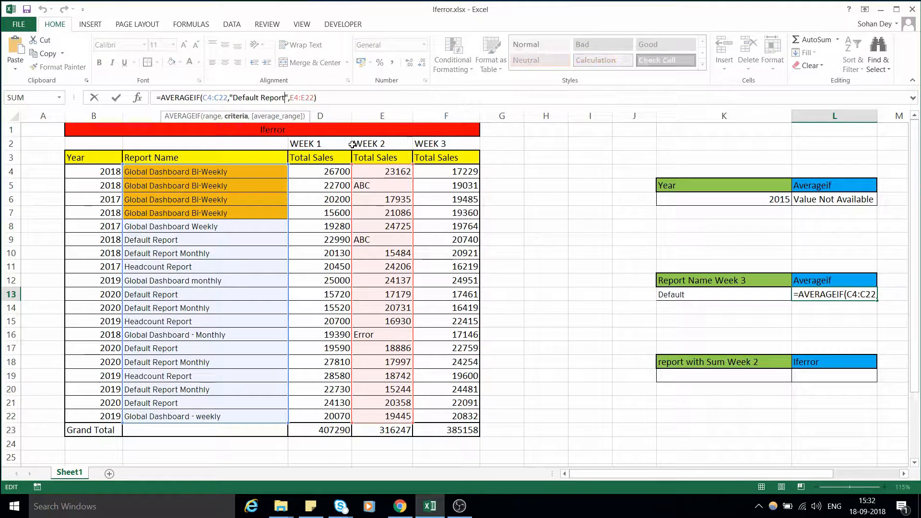
key("BackSpace")
key("BackSpace")
key("BackSpace")
key("BackSpace")
key("BackSpace")
key("BackSpace")
key("BackSpace")
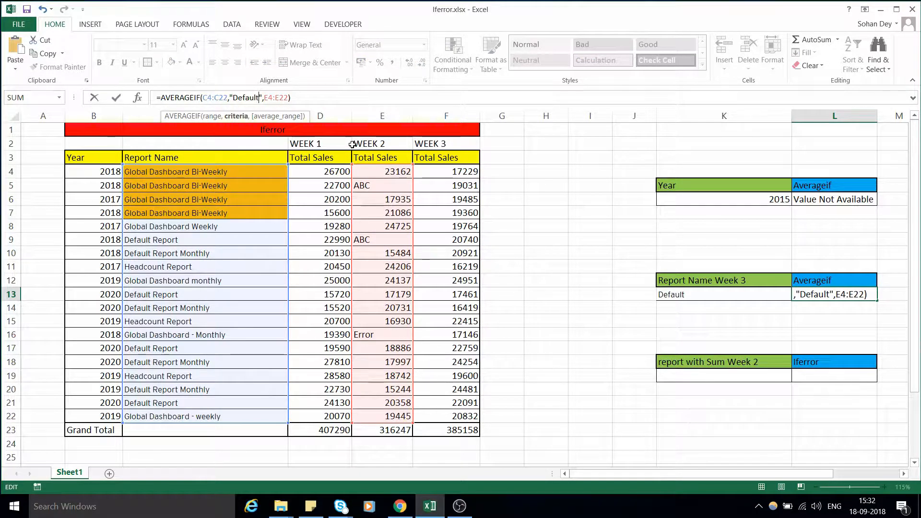
key("Return")
key("Up")
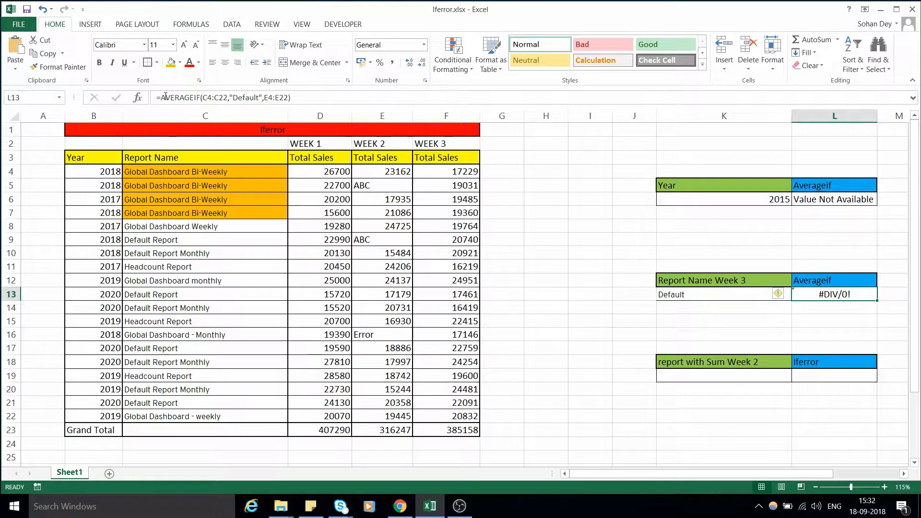
- Wrap the AVERAGEIF formula in L13 in IFERROR with an empty string "" as the error value
key("F2")
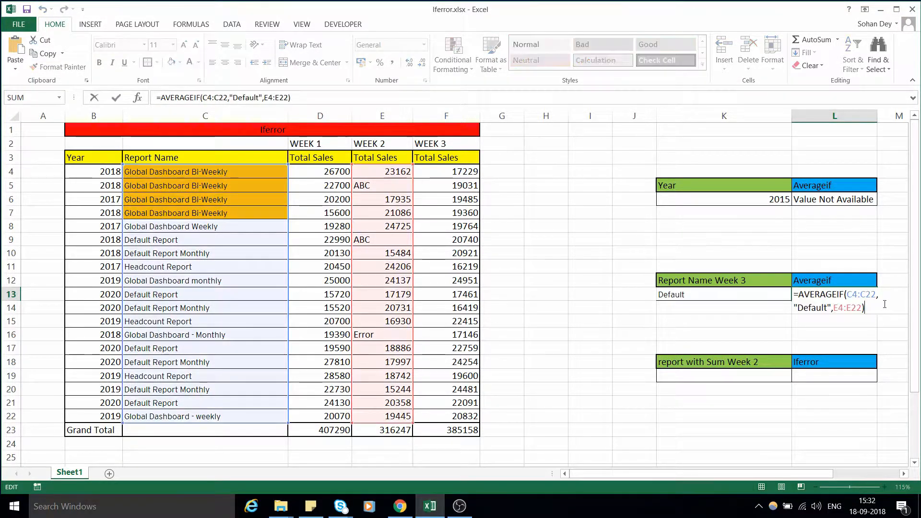
left_click(799, 294)
type("iferro")
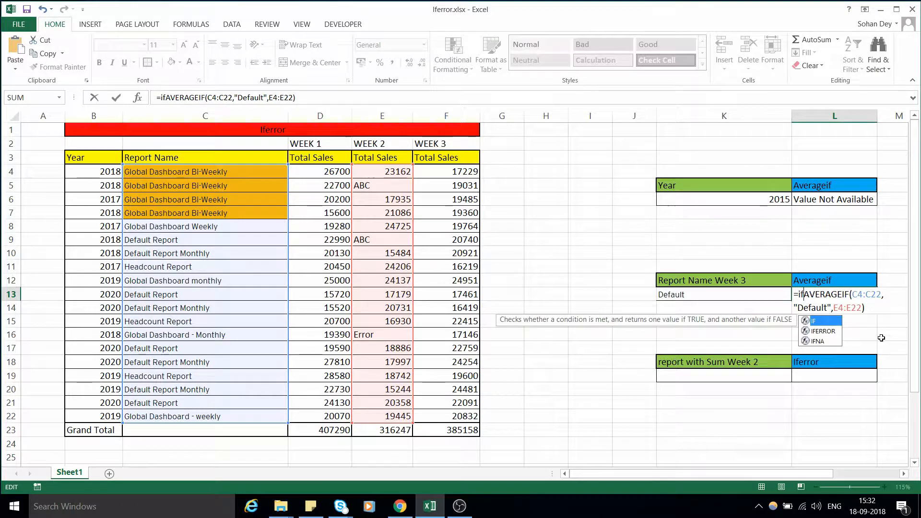
key("Tab")
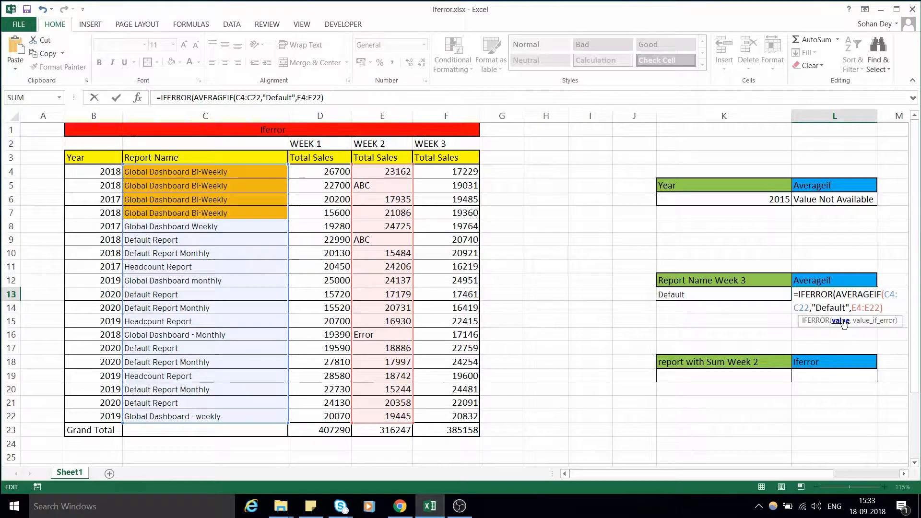
left_click(895, 310)
type(",")
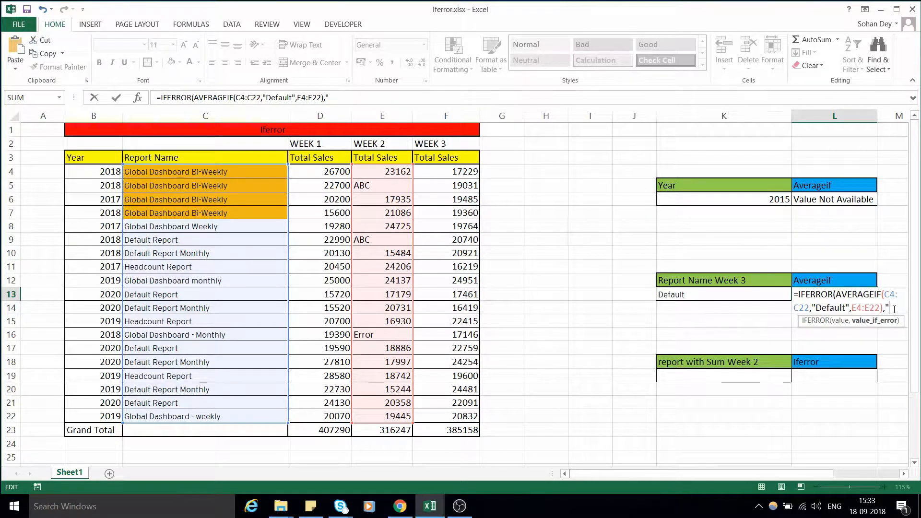
type("\"\")")
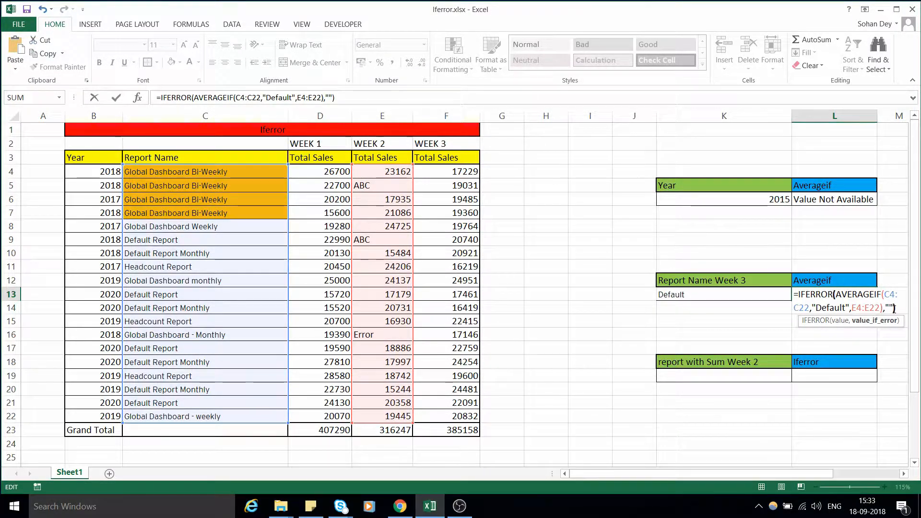
key("Return")
key("Up")
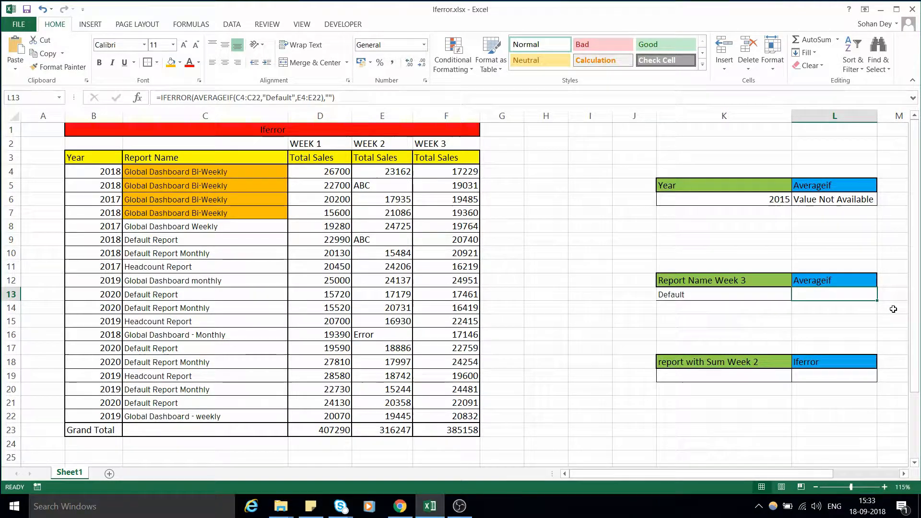
- Set the IFERROR fallback in L13 to the text "Data not available"
key("F2")
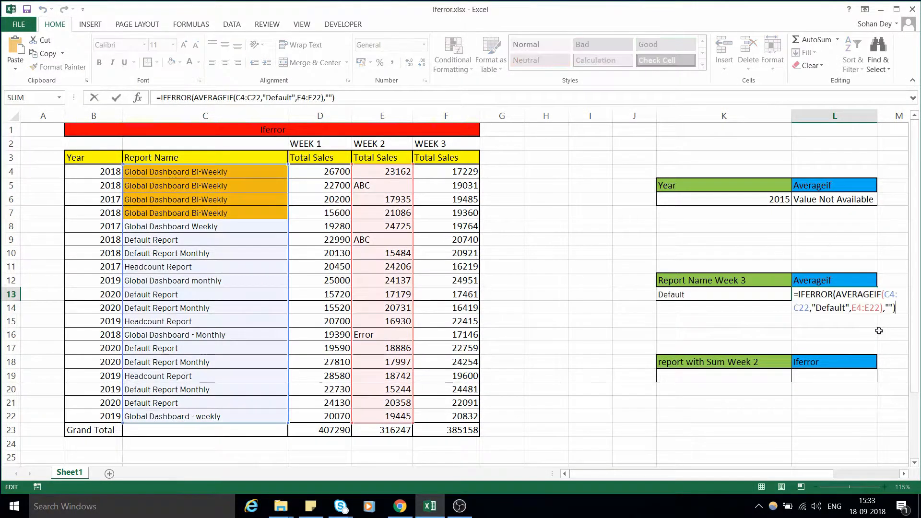
left_click(329, 97)
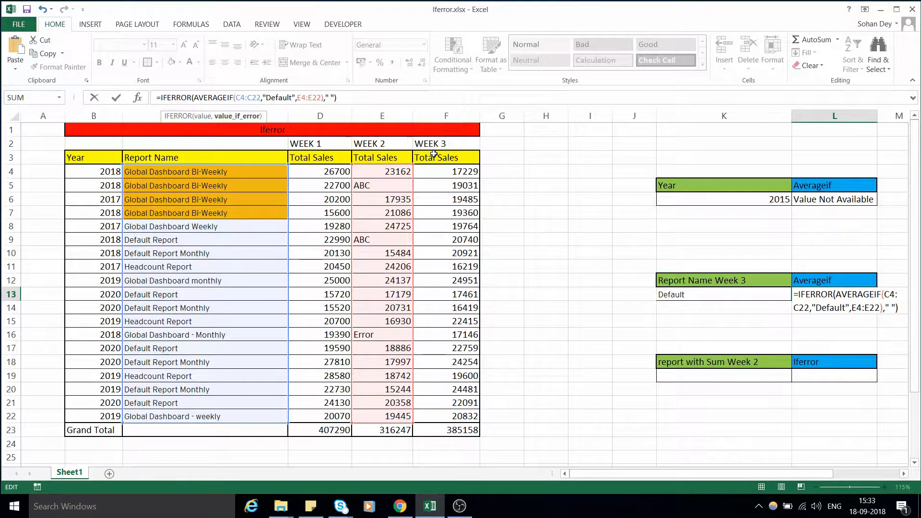
key("BackSpace")
type("Data not")
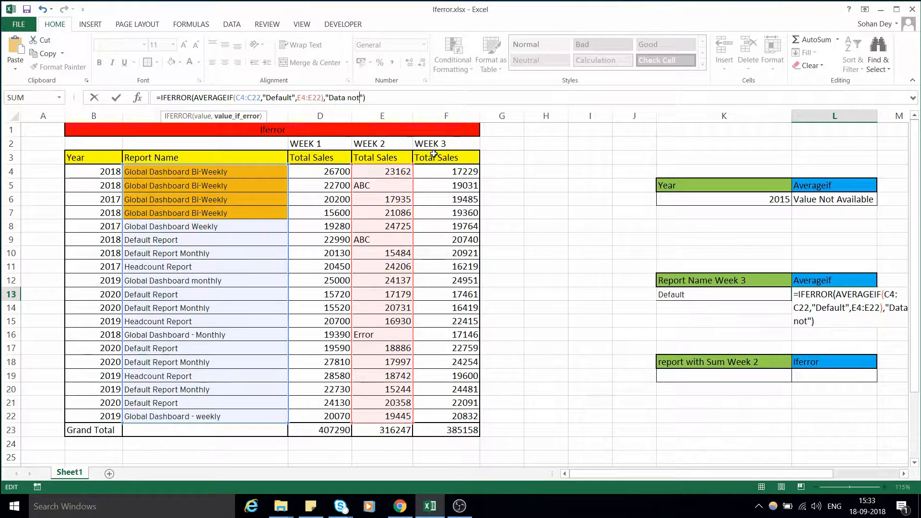
type(" available")
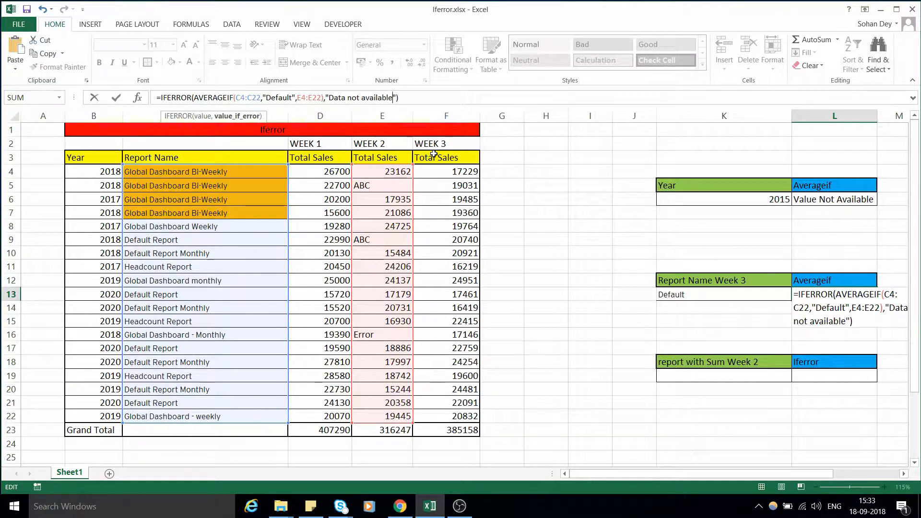
key("Return")
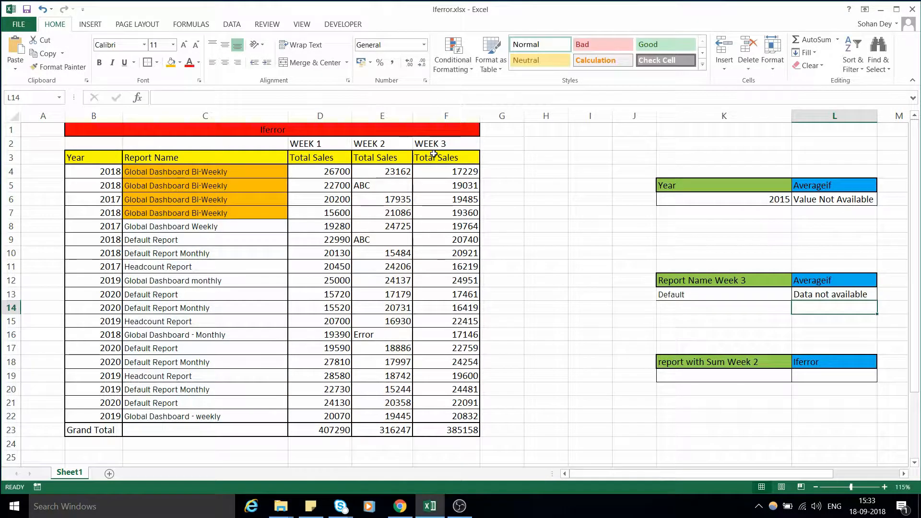
- Set the report name in K13 to Headcount
key("Up")
key("Left")
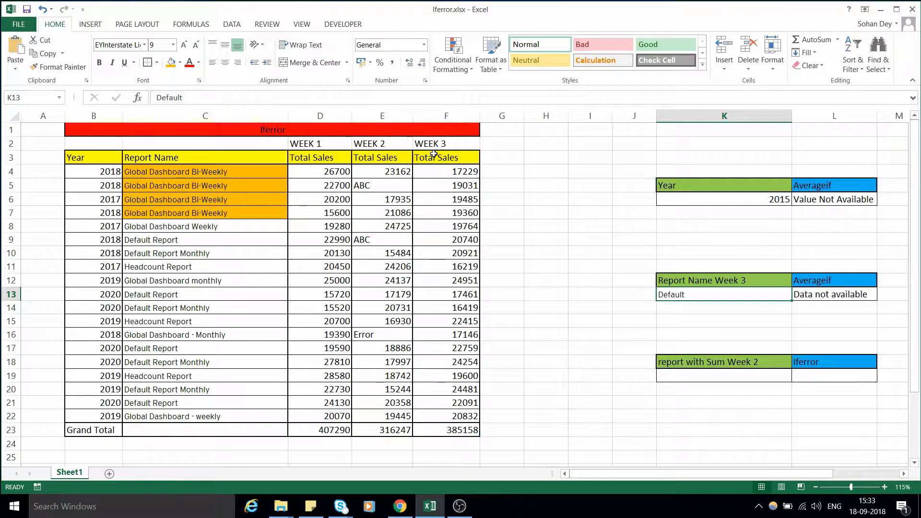
type("Headco")
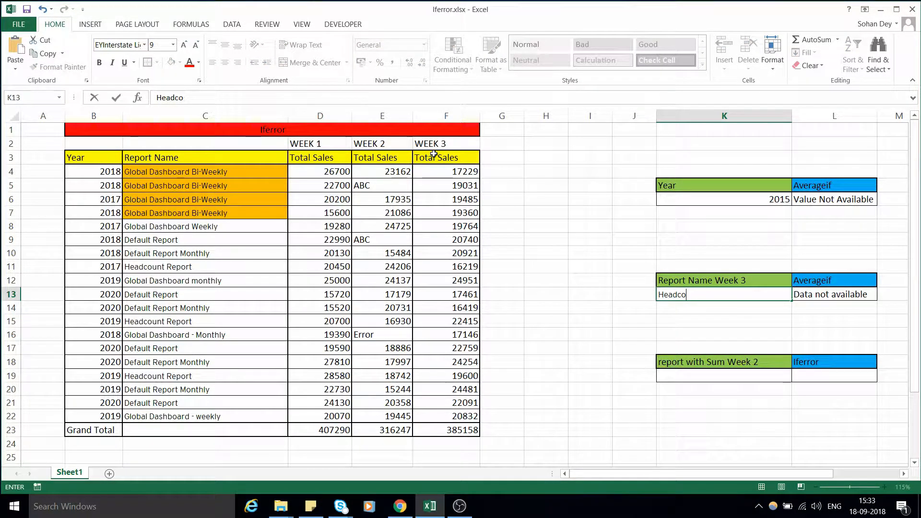
type("unt")
key("ctrl+Return")
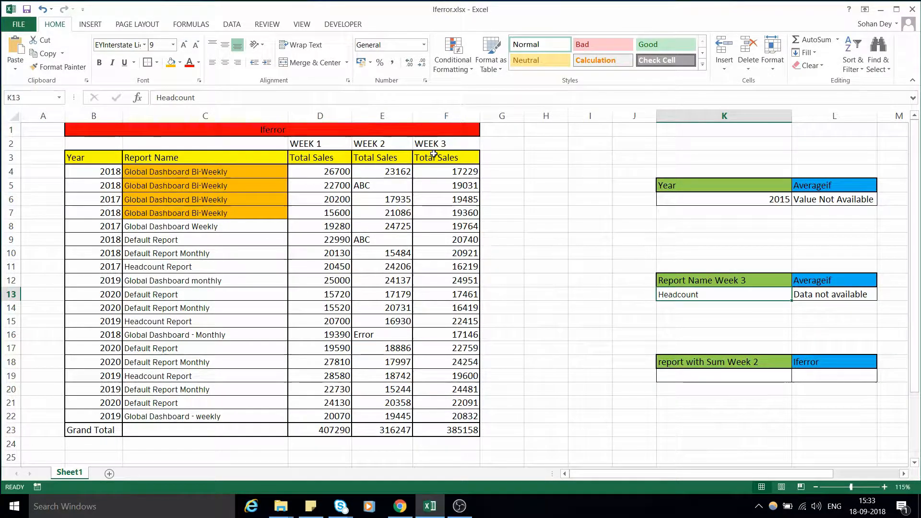
- Examine the Headcount Report entry in row 11 of the sales table and its weekly sales
key("Left")
key("Left")
key("Left")
key("Left")
key("Left")
key("Left")
key("Left")
key("Up")
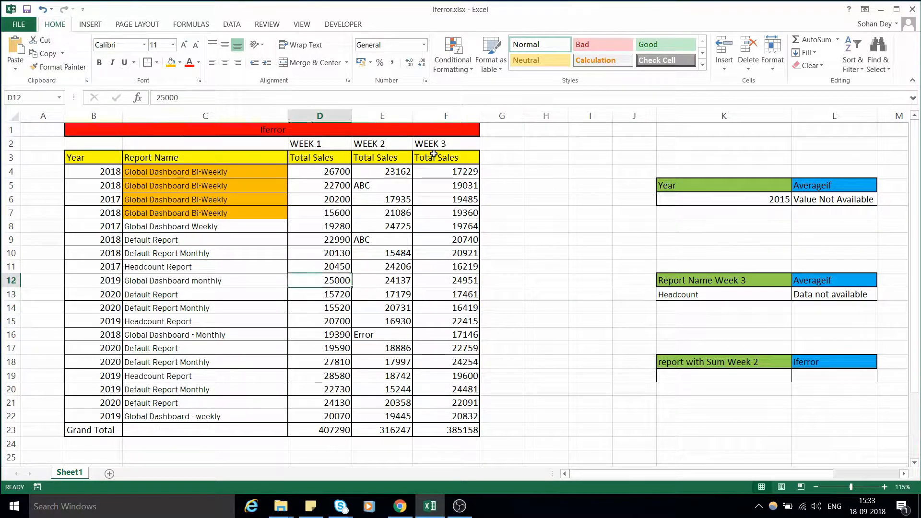
key("Left")
key("Up")
key("Right")
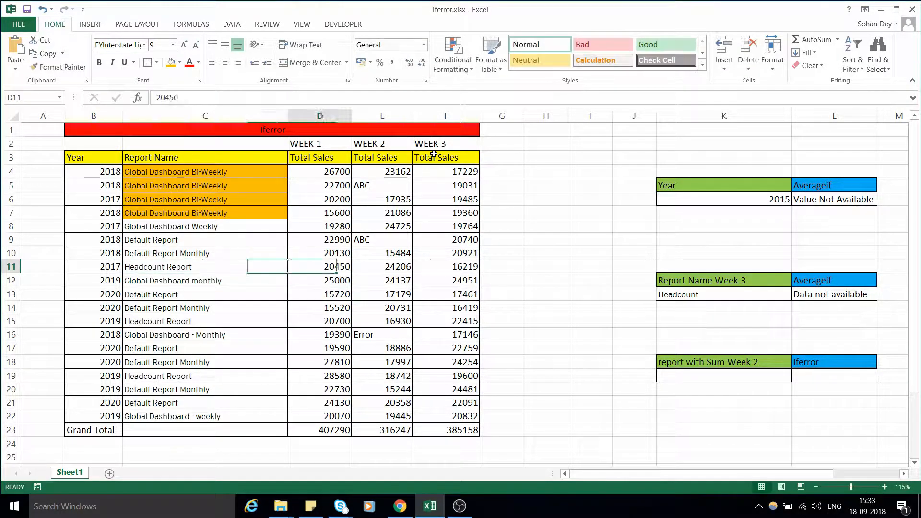
key("Right")
key("Right")
- Remove the word Default from the AVERAGEIF criterion in L13, leaving only the empty quotes ""
key("Down")
key("Right")
key("Right")
key("Right")
key("Right")
key("Right")
key("Right")
key("Down")
key("F2")
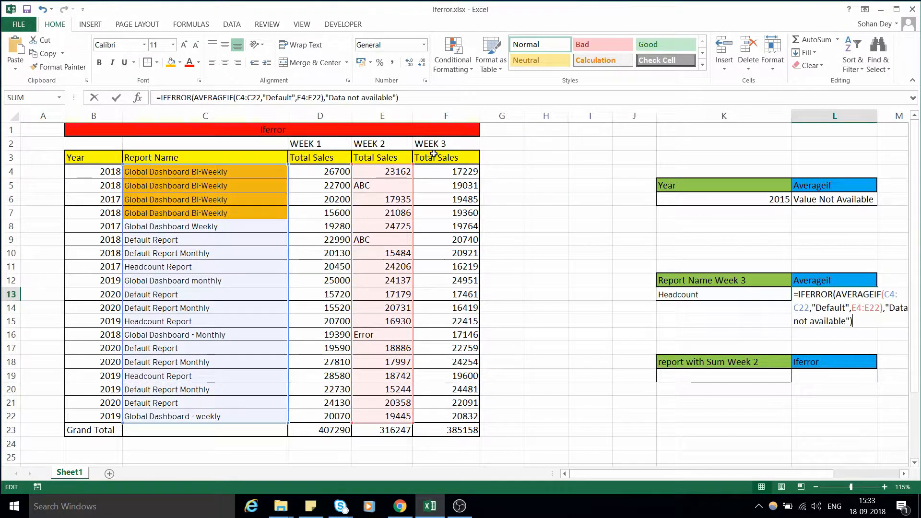
key("Up")
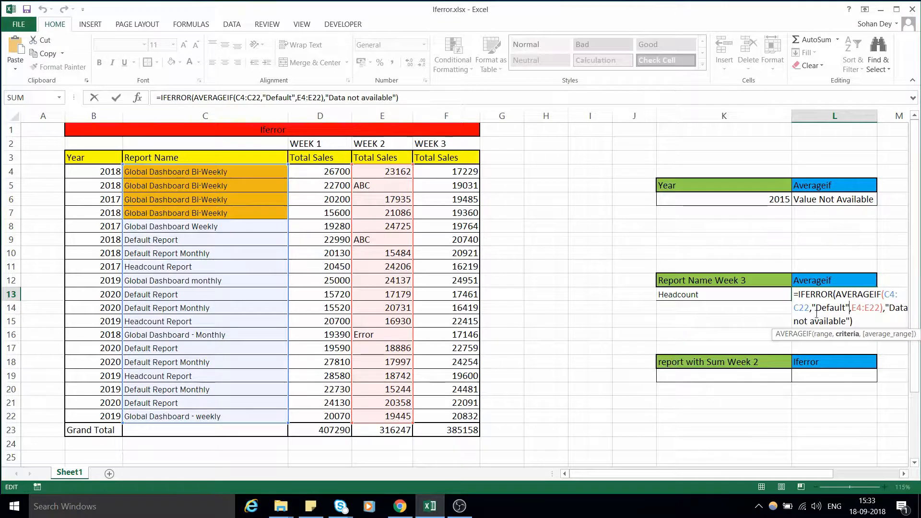
key("ctrl+shift+Left")
key("BackSpace")
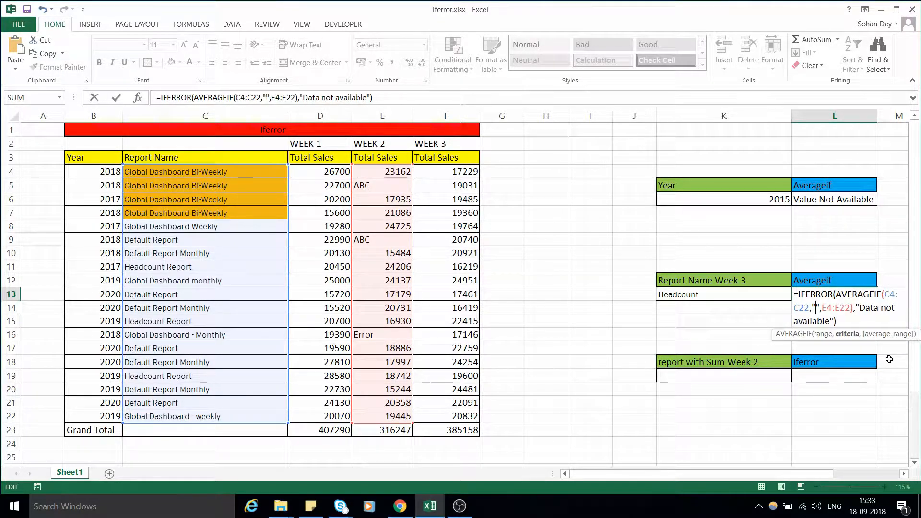
left_click(703, 295)
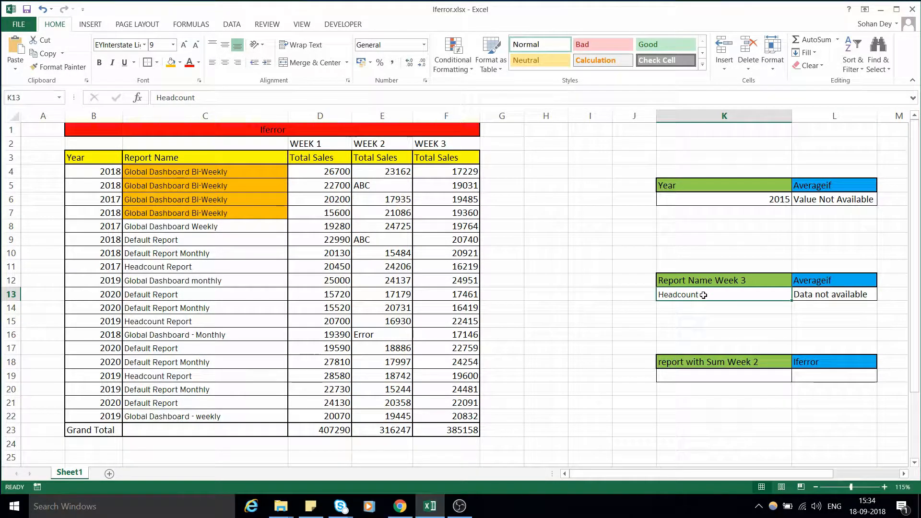
- Replace the empty-quotes AVERAGEIF criterion in L13 with a reference to the report name cell K13
left_click(806, 295)
key("F2")
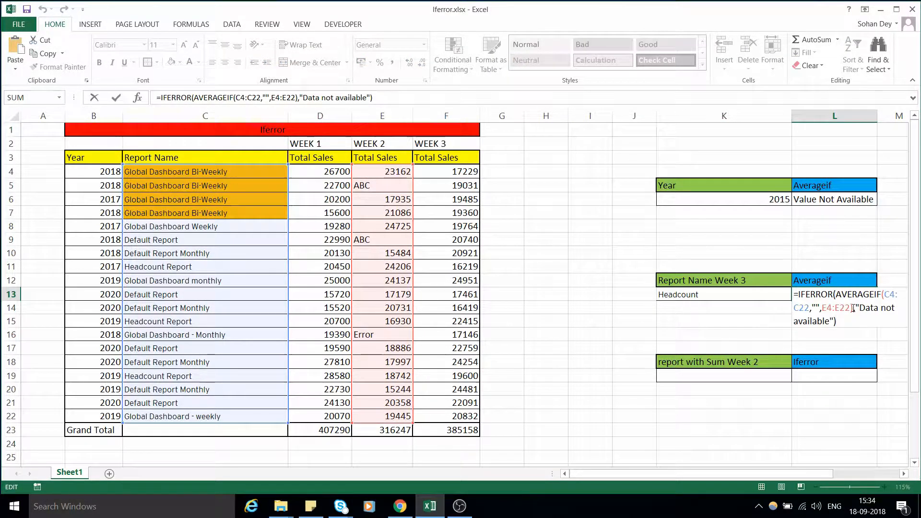
left_click(816, 307)
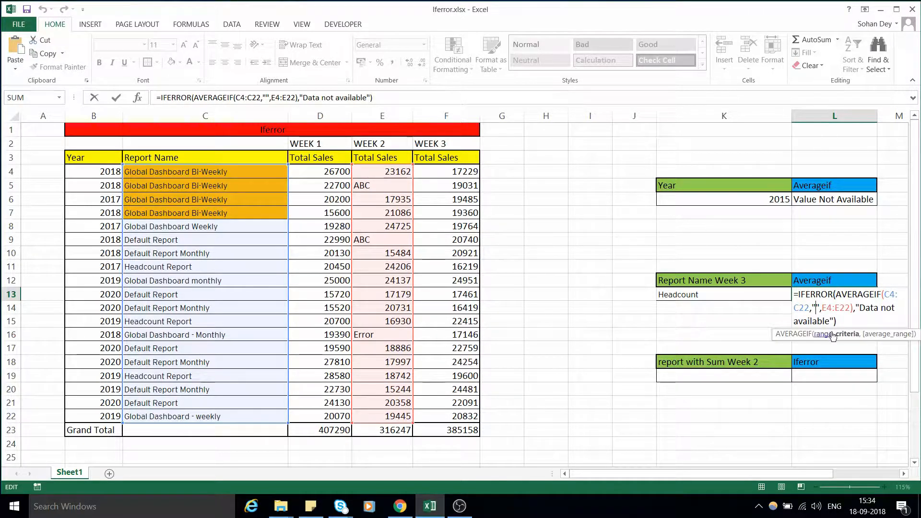
left_click(736, 292)
double_click(823, 294)
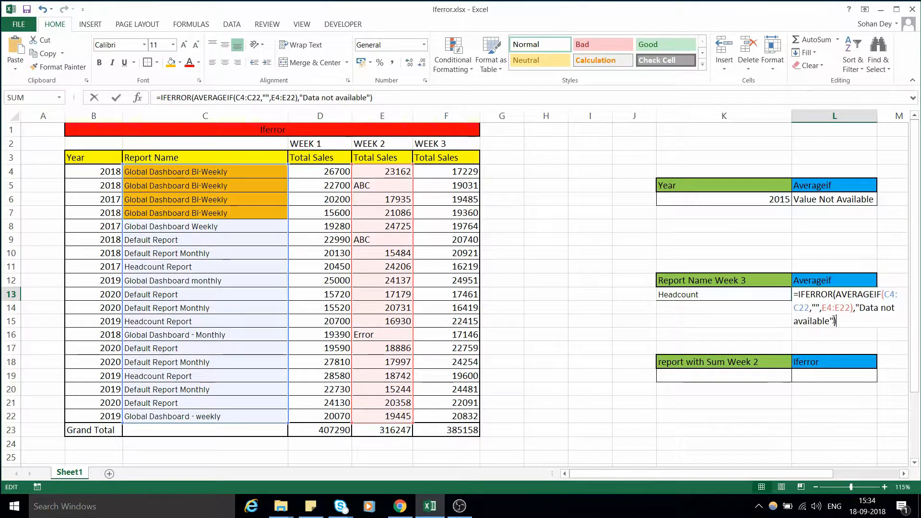
left_click(815, 307)
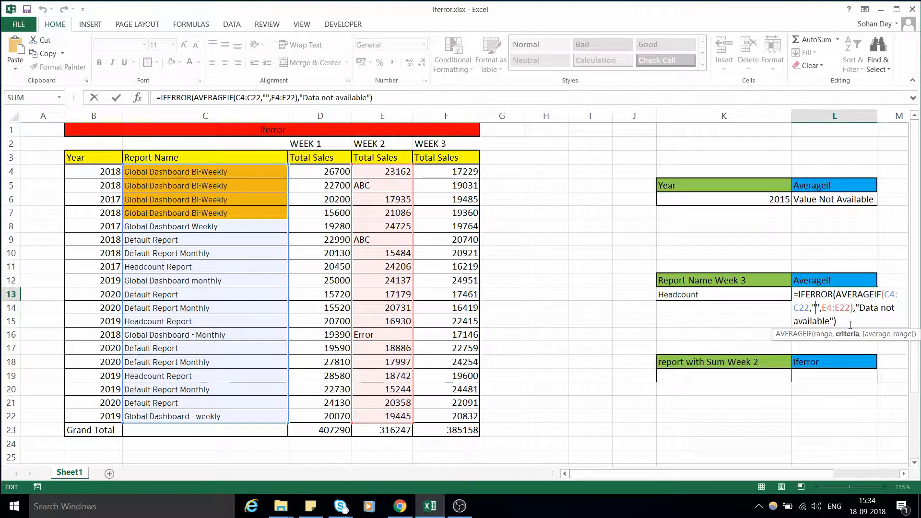
key("BackSpace")
key("Delete")
left_click(741, 296)
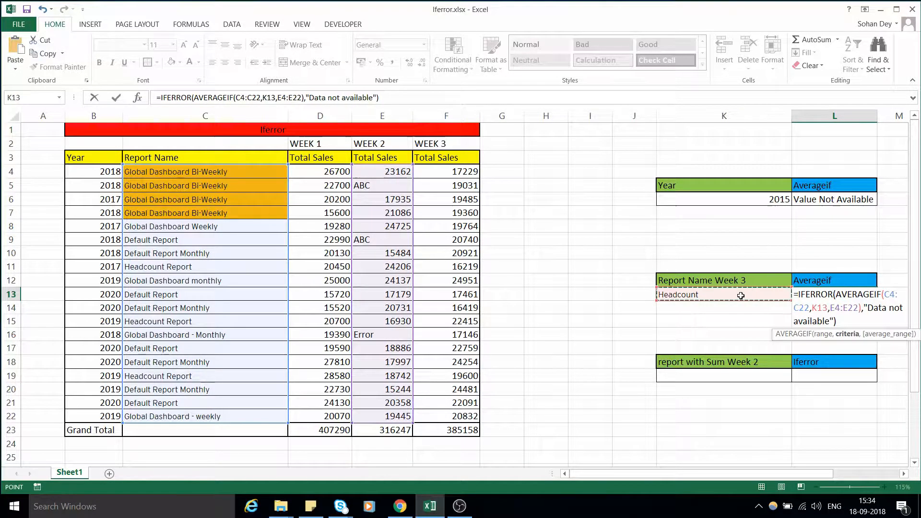
key("ctrl+Return")
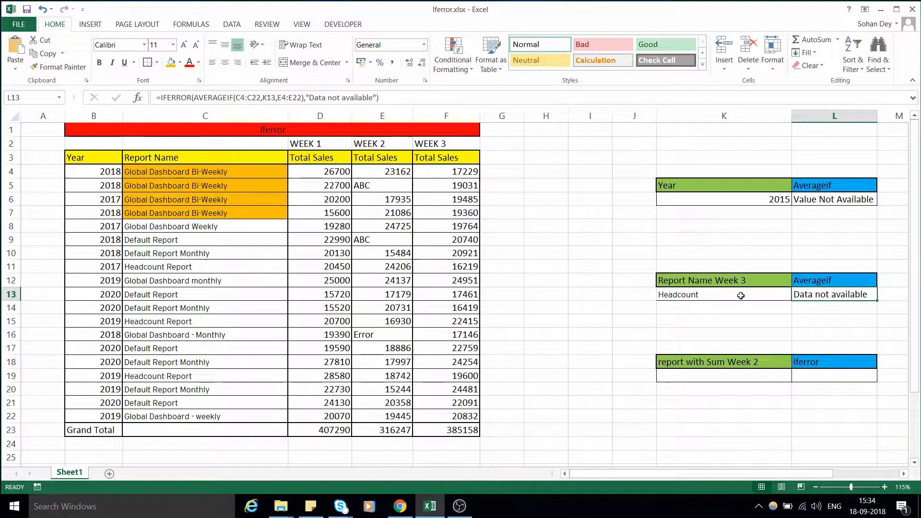
- Set the report name in K13 to Summary report
left_click(672, 294)
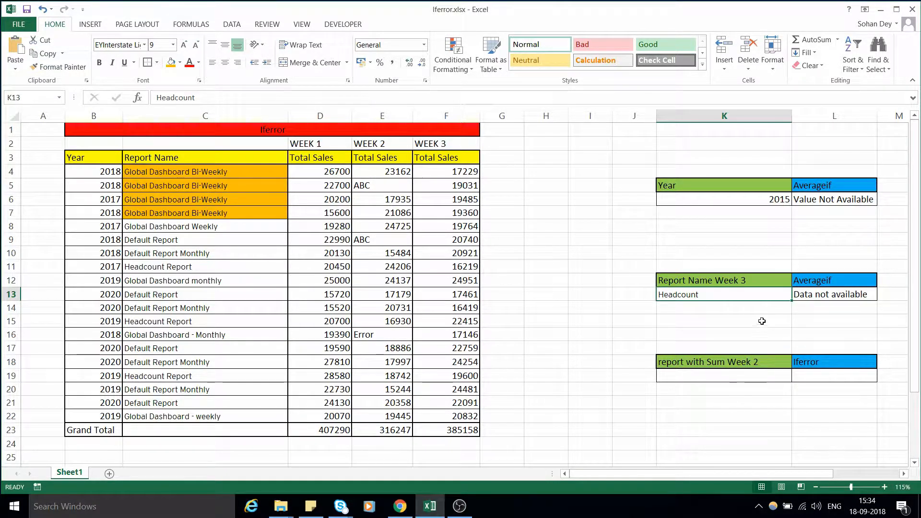
double_click(734, 294)
left_click_drag(734, 295, 656, 300)
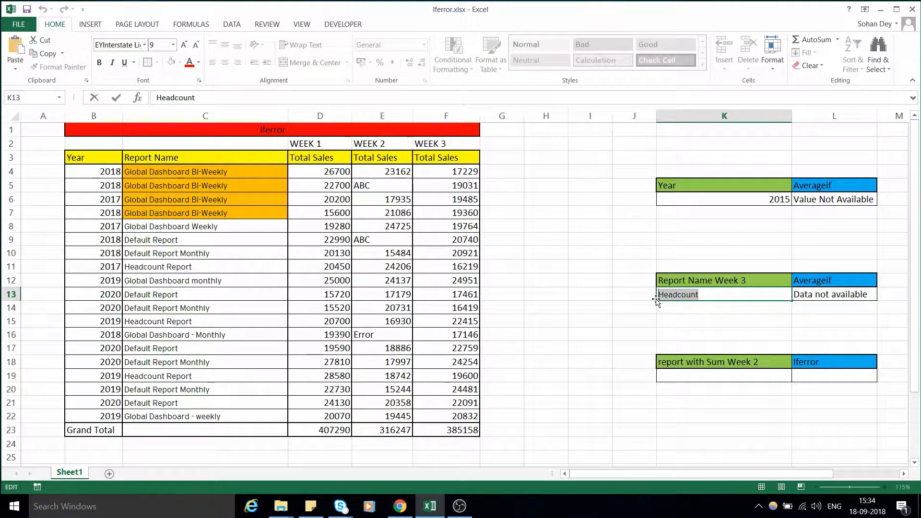
type("Summ")
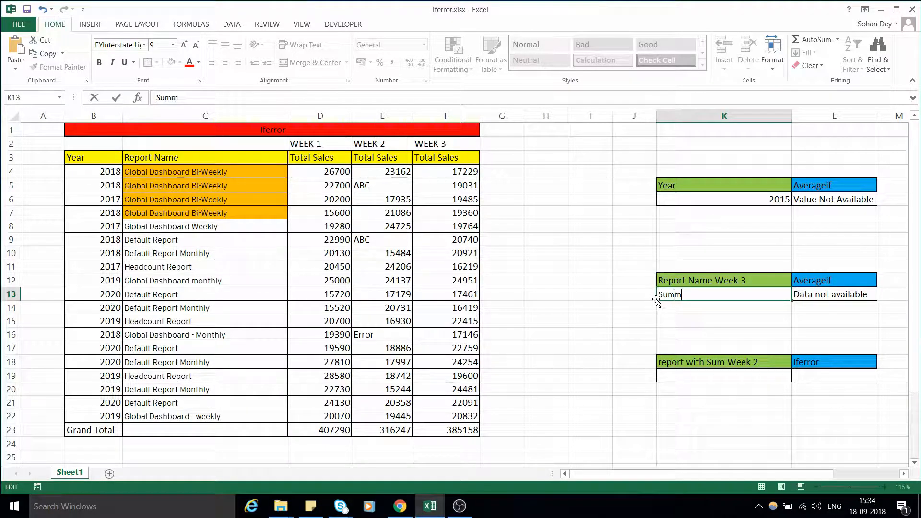
type("ary report")
key("ctrl+Return")
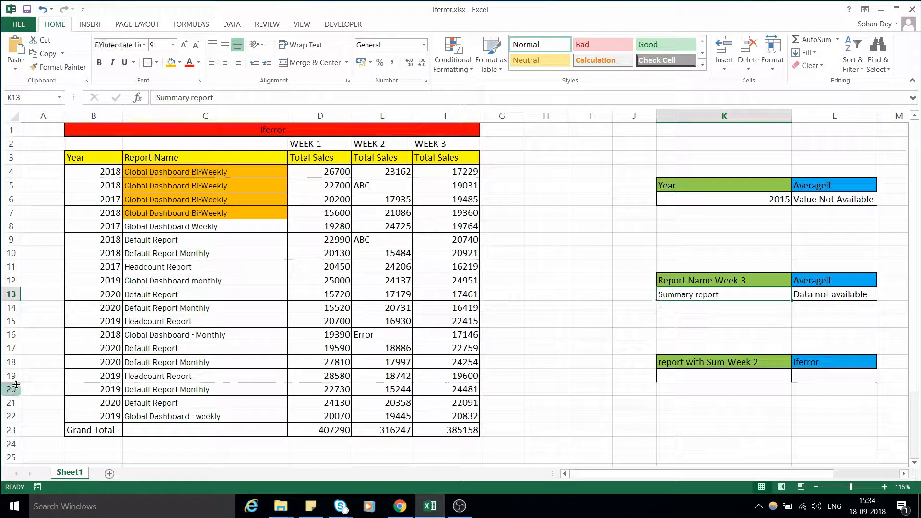
- Copy the Default Report name from C9 and paste it as values into the report name cell K13
left_click(144, 240)
key("ctrl+c")
left_click(740, 300)
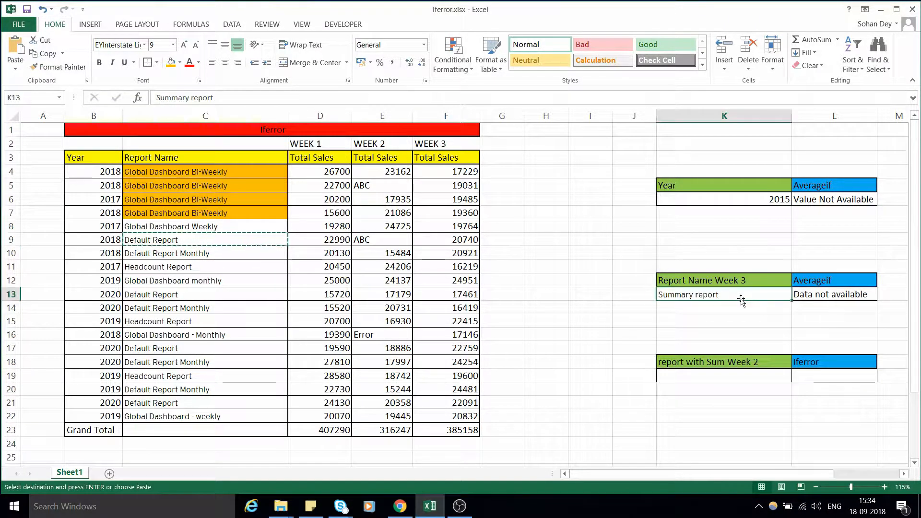
key("ctrl+alt+v")
key("v")
key("Return")
key("Right")
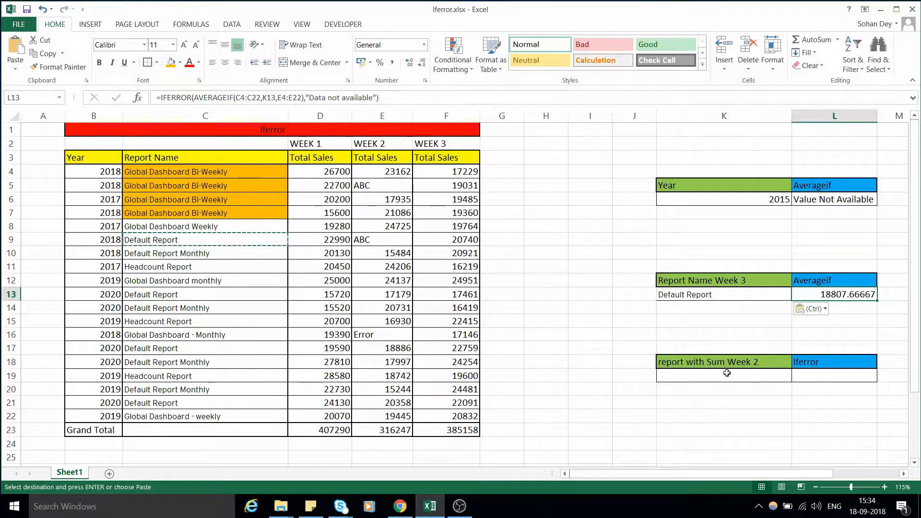
- Review the complete IFERROR and AVERAGEIF formula in L13 without changing it
left_click(726, 375)
left_click(835, 298)
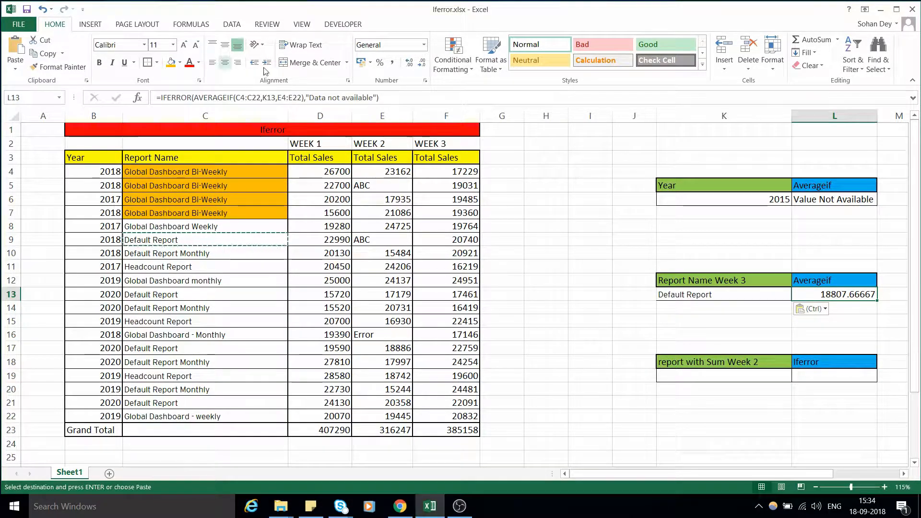
left_click_drag(395, 100, 160, 98)
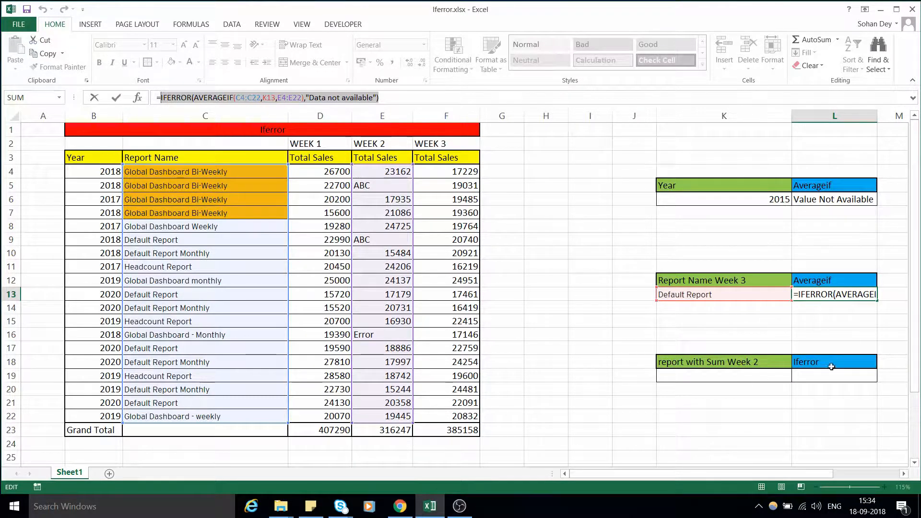
key("Escape")
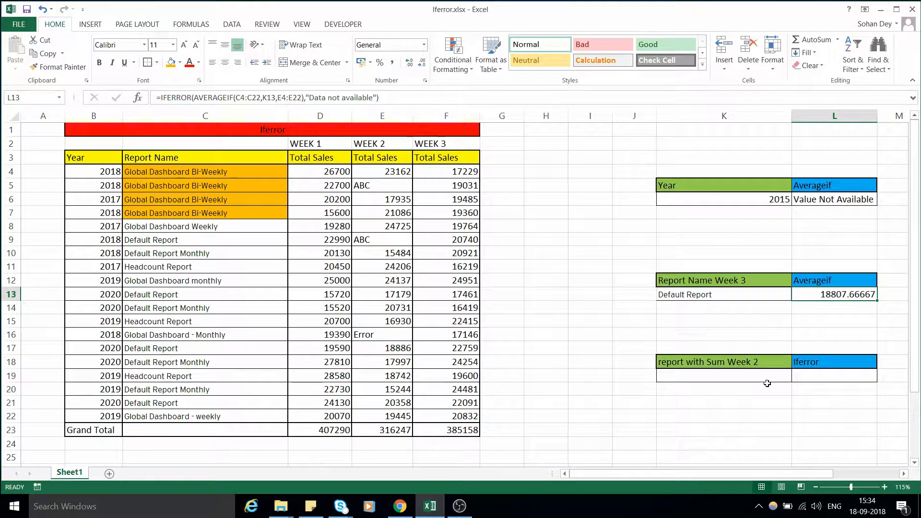
left_click(733, 378)
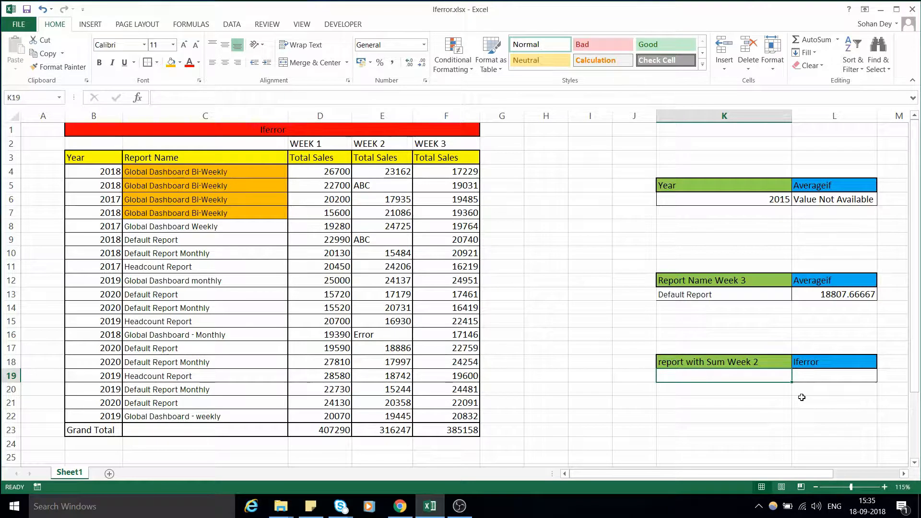
left_click(819, 379)
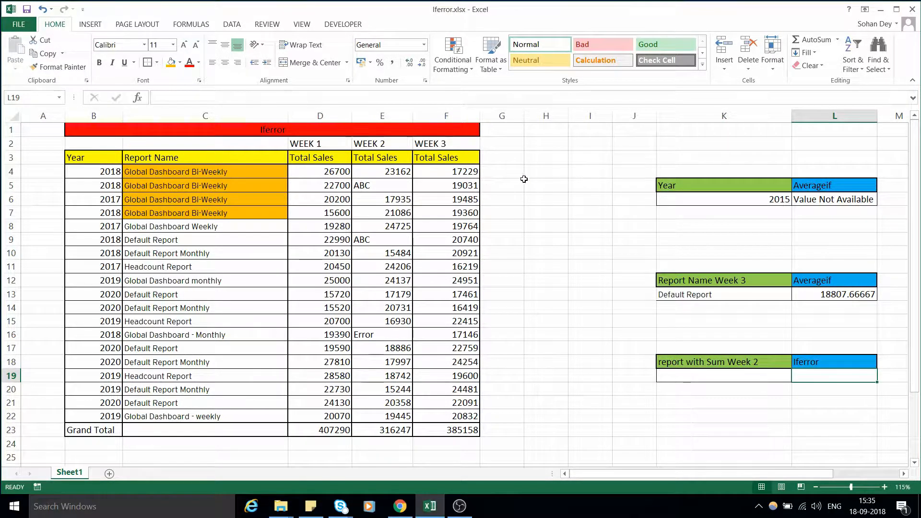
left_click(523, 187)
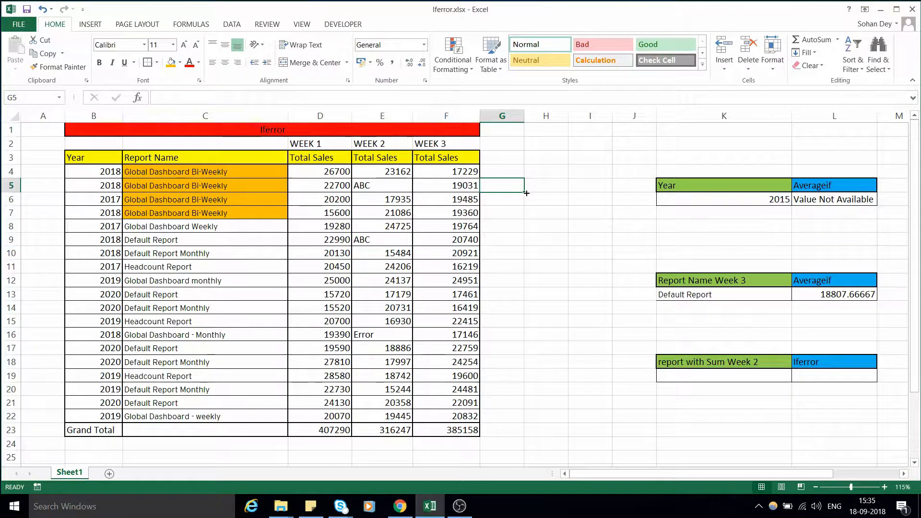
type("=")
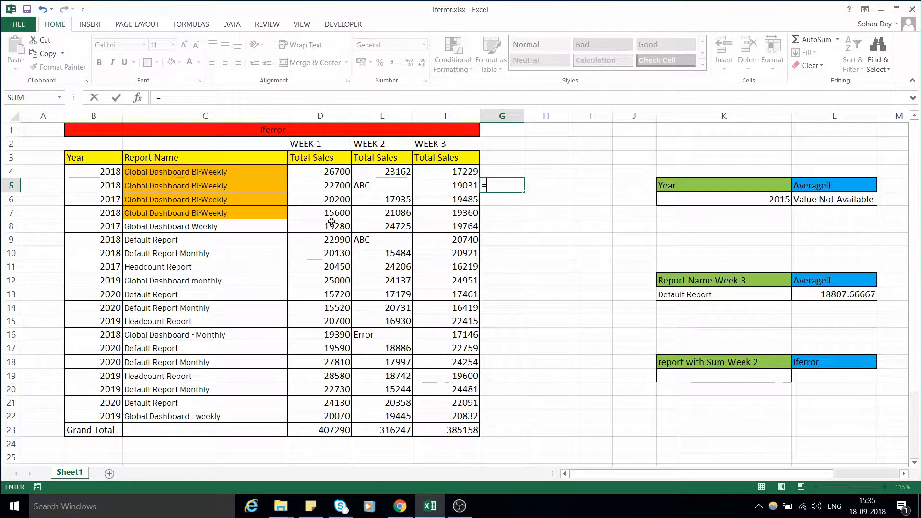
key("Escape")
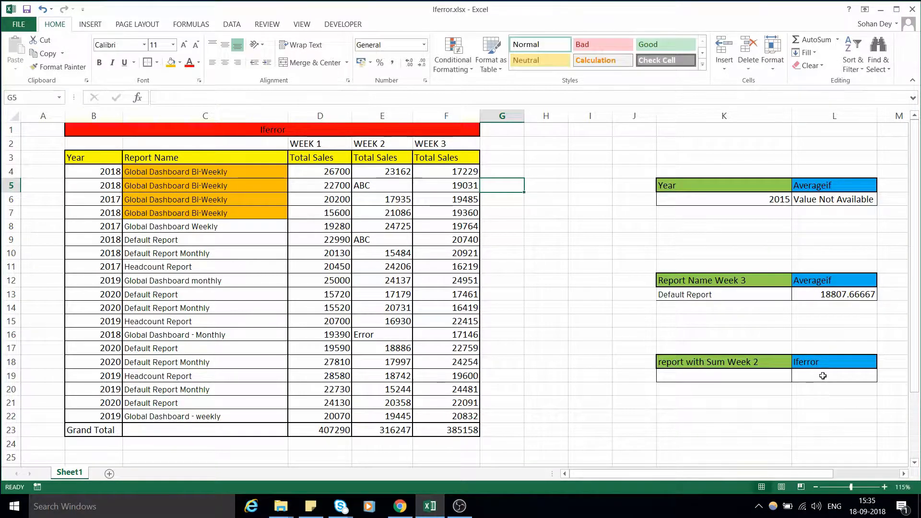
- Enter the formula =D5+E5+F5 in L19 to add the three weekly sales values of row 5
left_click(824, 372)
type("=")
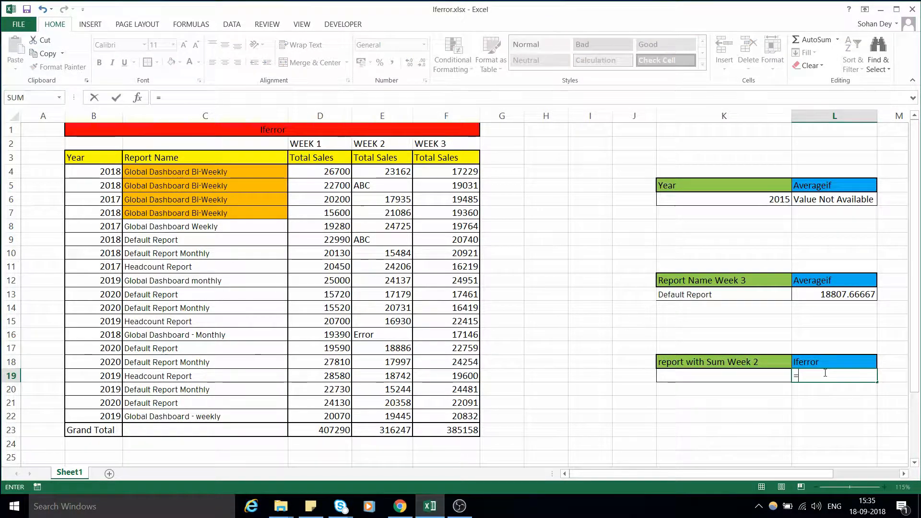
left_click(303, 185)
type("+")
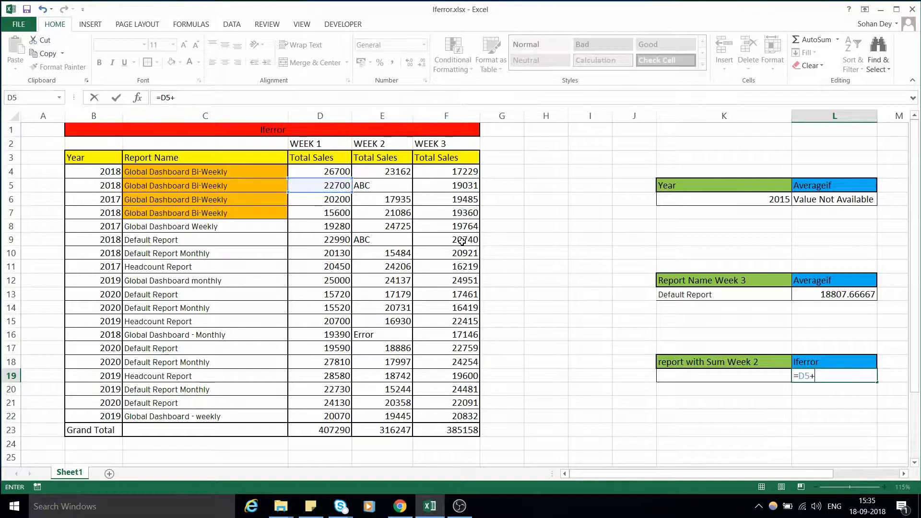
left_click(375, 186)
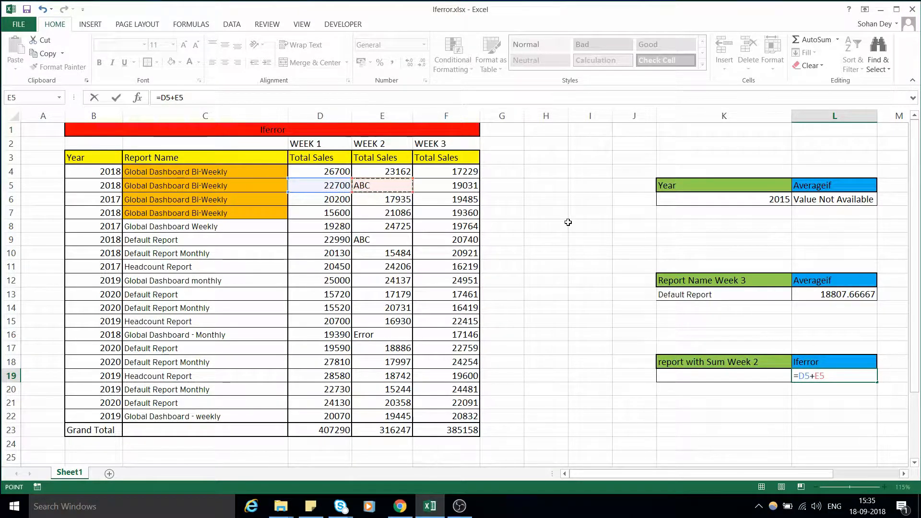
type("+")
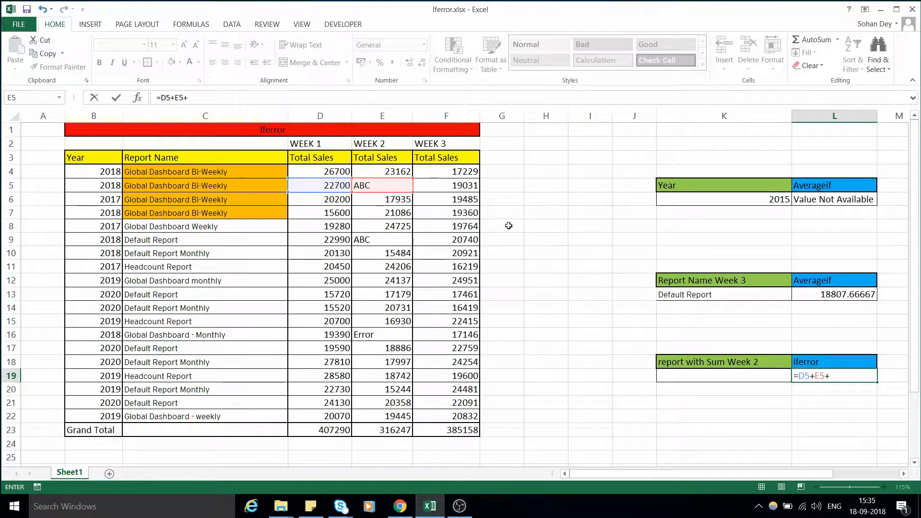
left_click(460, 186)
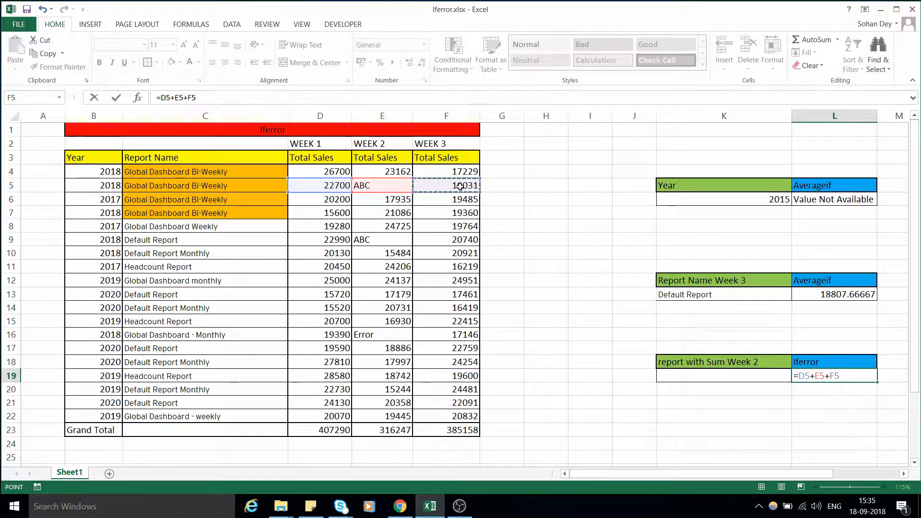
key("ctrl+Return")
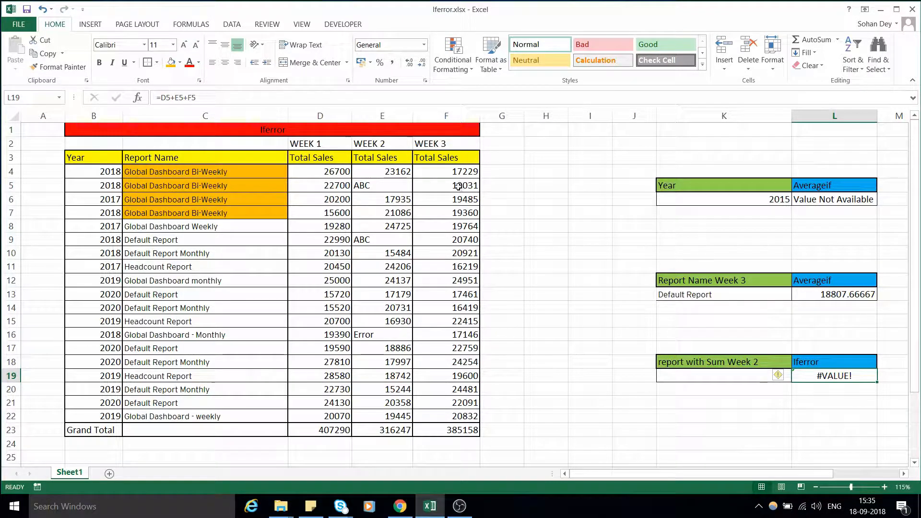
- Examine the L19 sum formula and its source cells D5, E5 and F5 to find which one causes the error
left_click(325, 187)
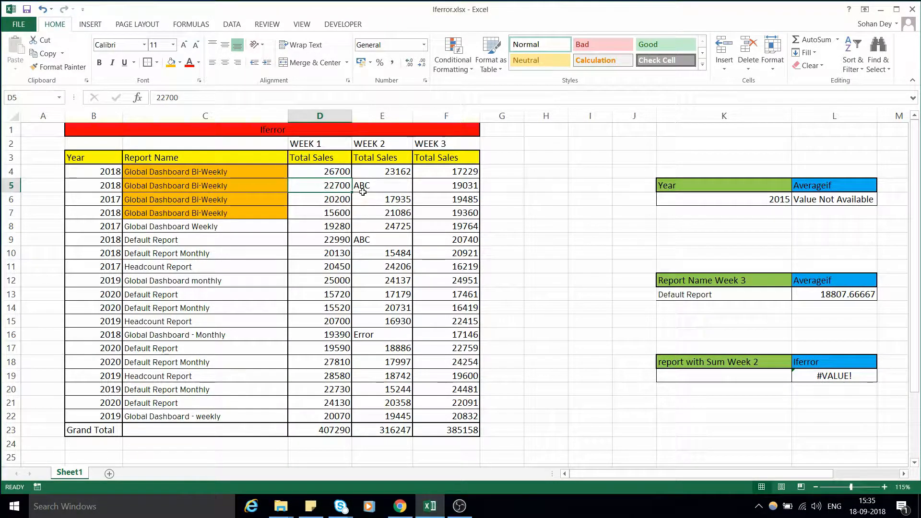
left_click(382, 185)
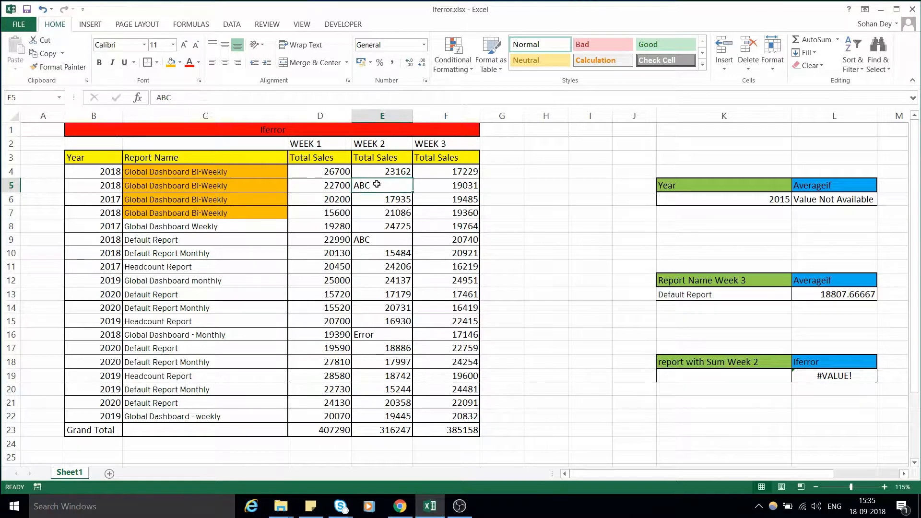
double_click(388, 185)
double_click(362, 185)
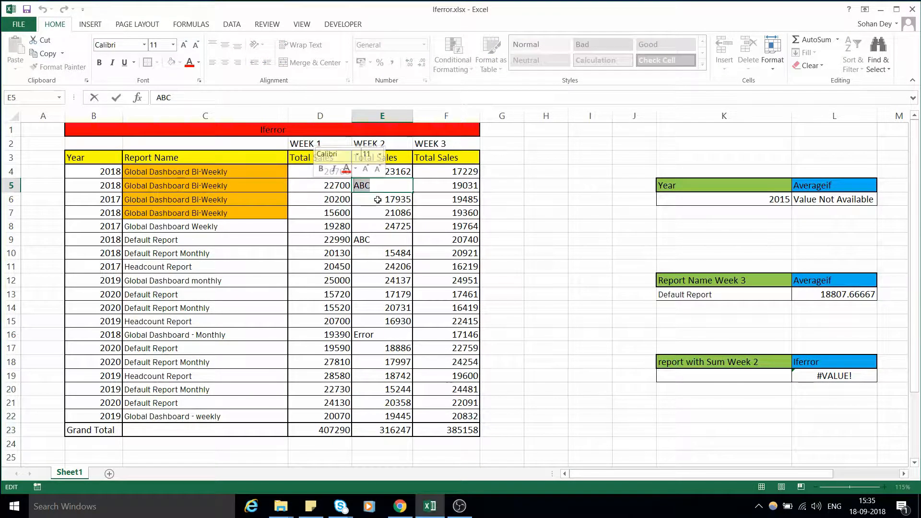
left_click(448, 190)
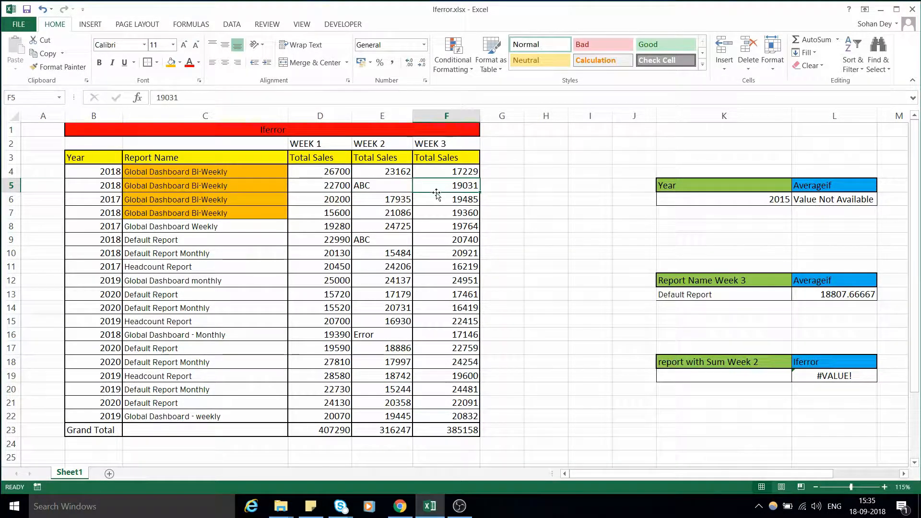
double_click(446, 186)
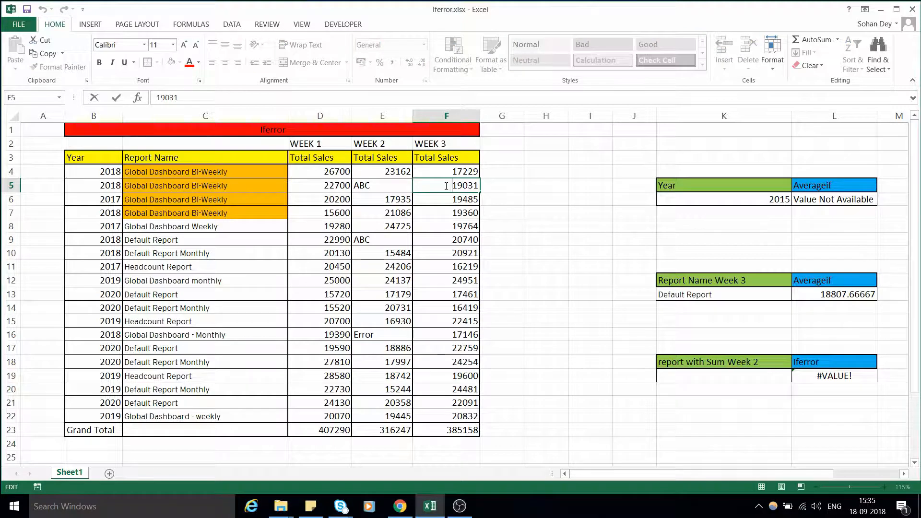
left_click(838, 378)
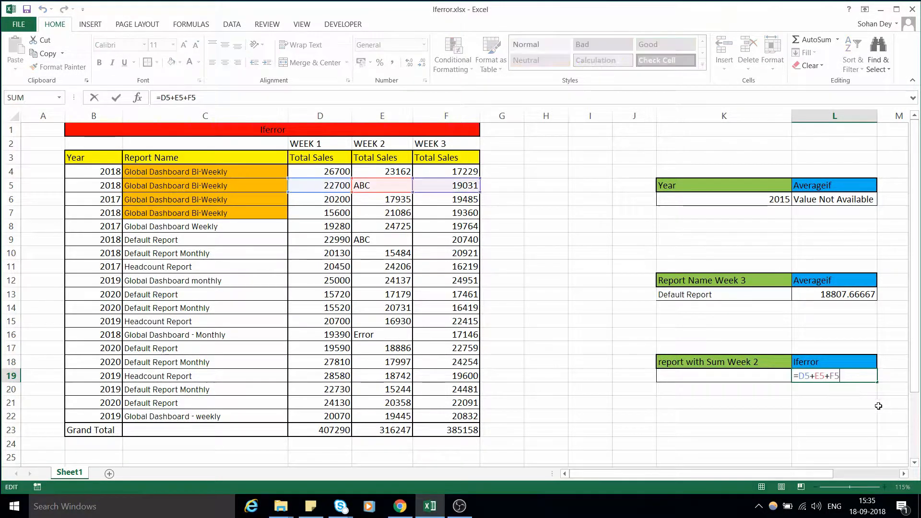
left_click(328, 184)
left_click(393, 186)
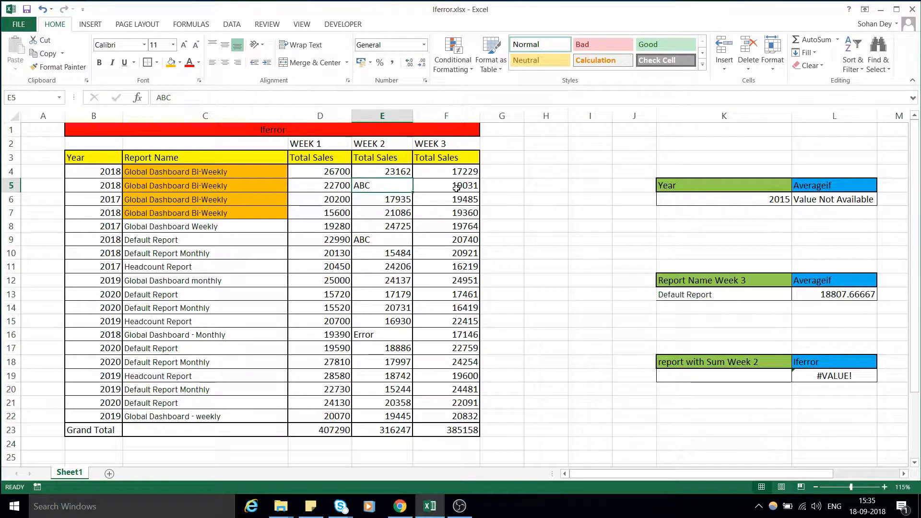
left_click(458, 185)
left_click(832, 380)
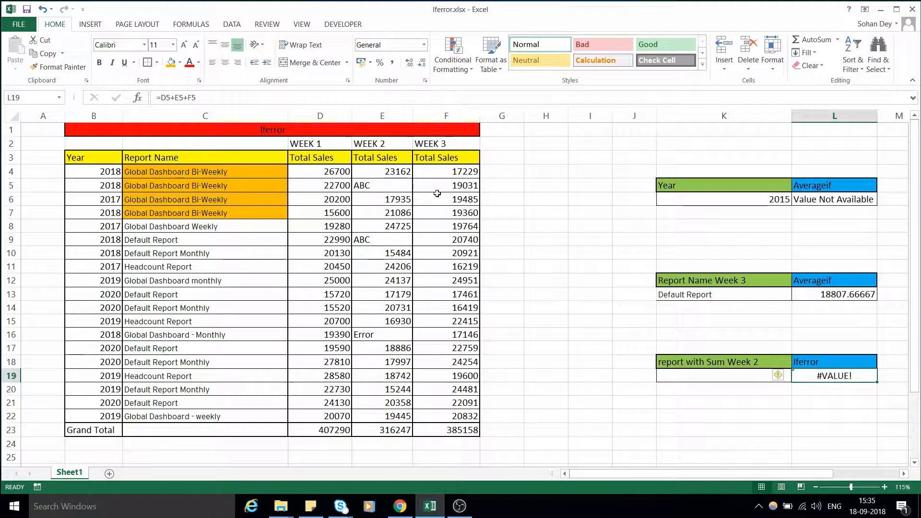
left_click(389, 188)
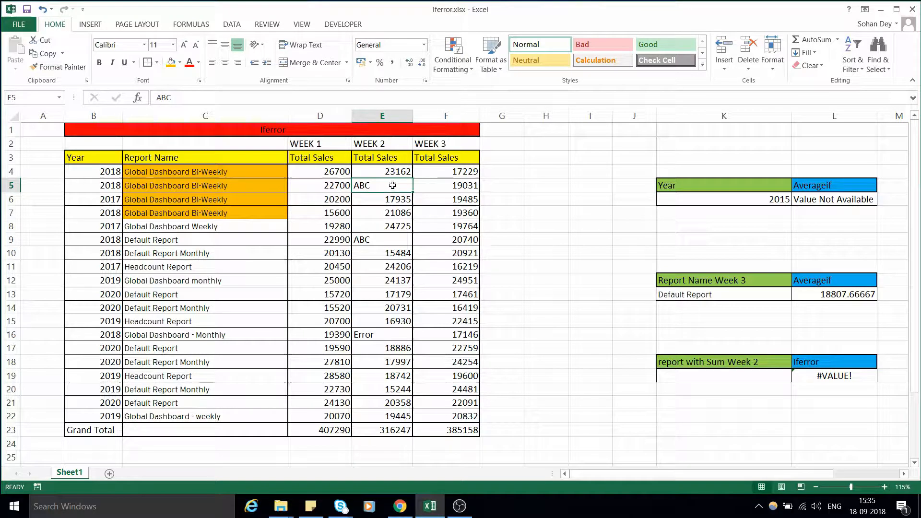
- Try the number 21 in place of the text in E5, and undo the change
double_click(390, 187)
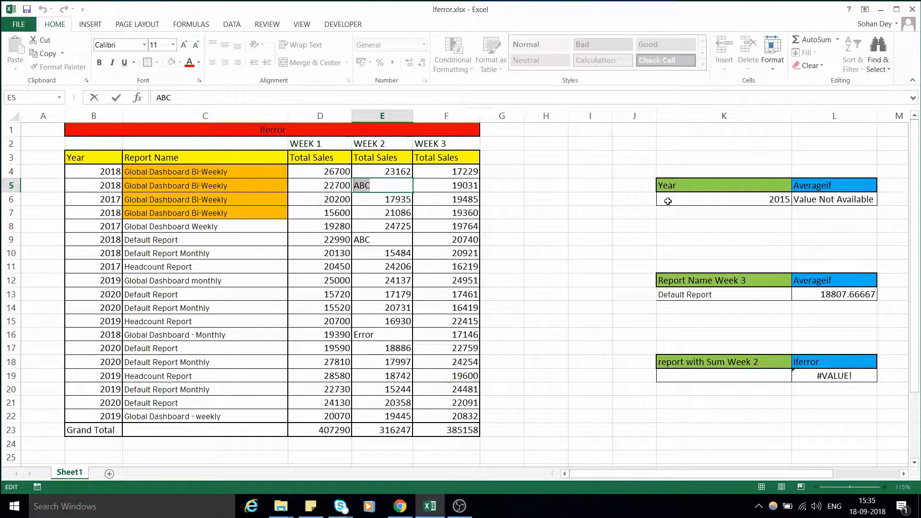
type("21")
key("Return")
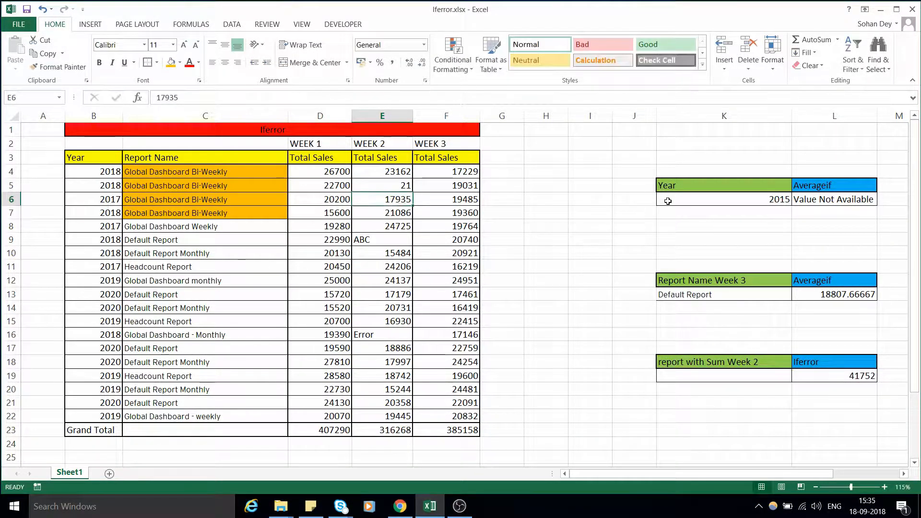
key("ctrl+z")
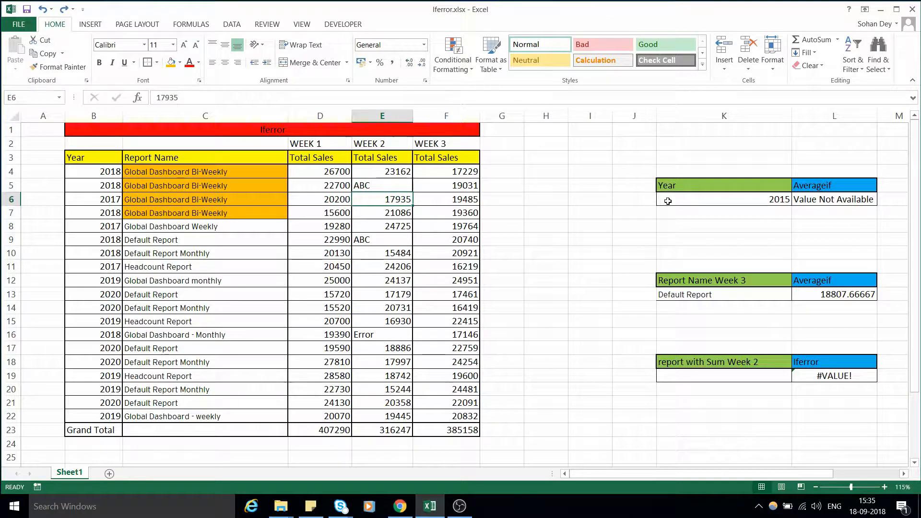
- Wrap the L19 sum in IFERROR with a custom error text, giving =IFERROR(D5+E5+F5,"Text Found")
left_click(831, 375)
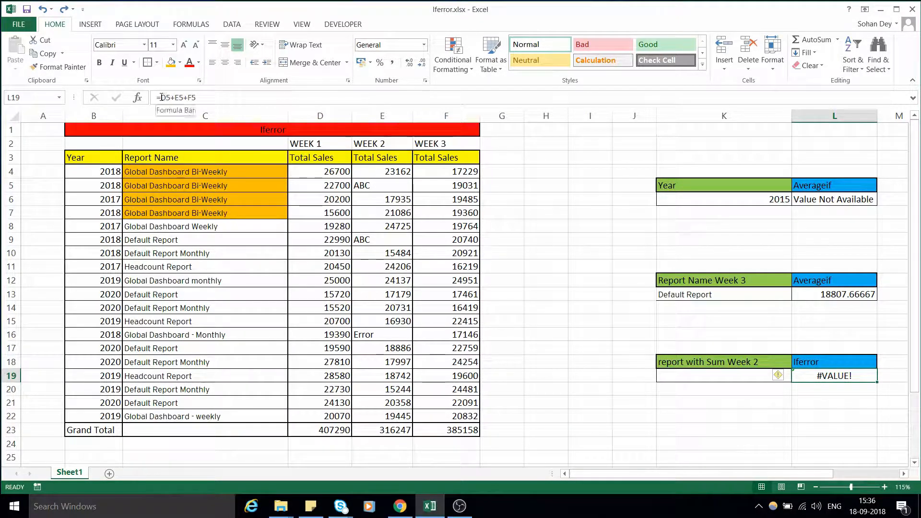
double_click(819, 376)
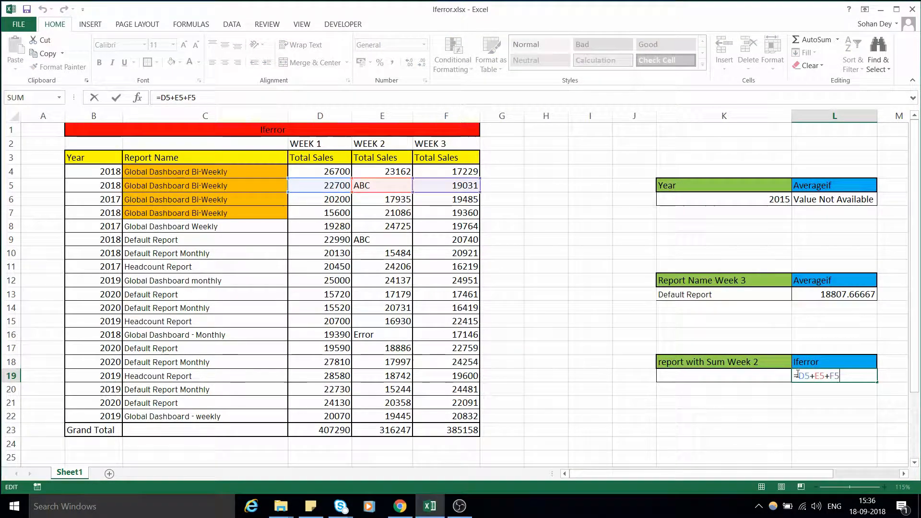
type("IFERROR(")
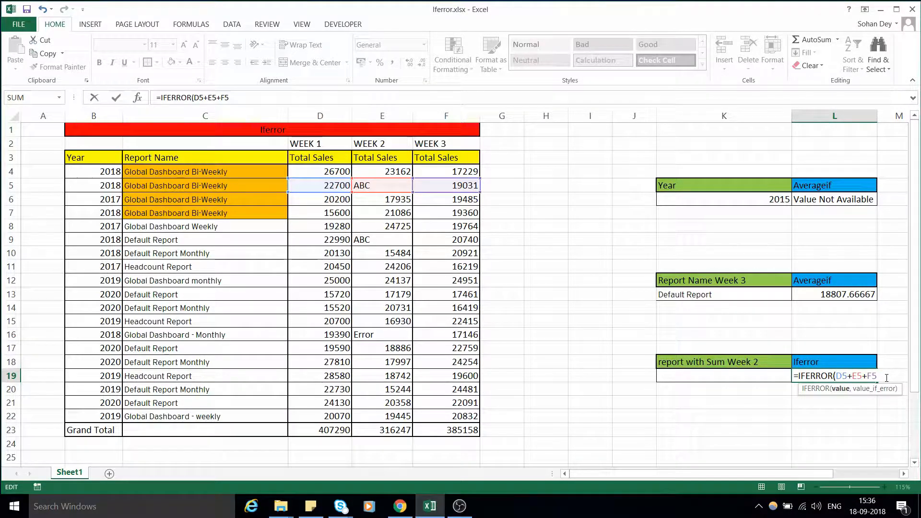
type(",")
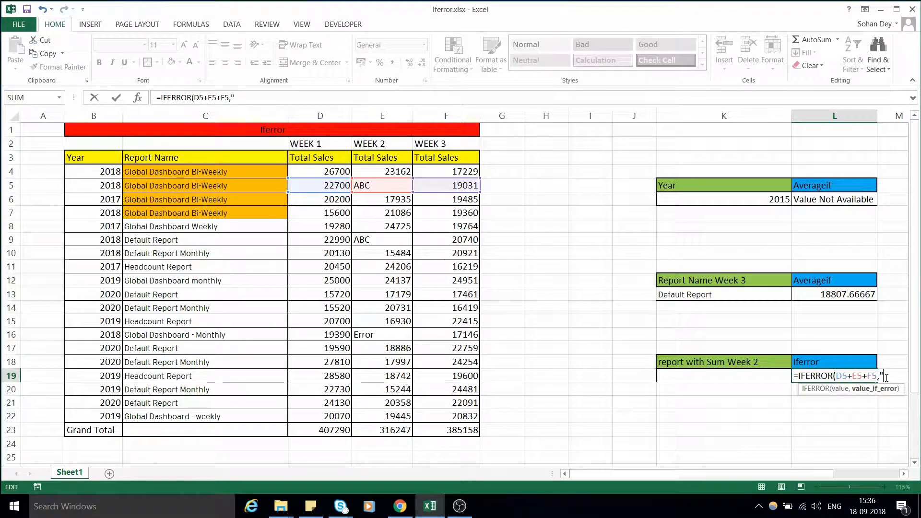
type("Text")
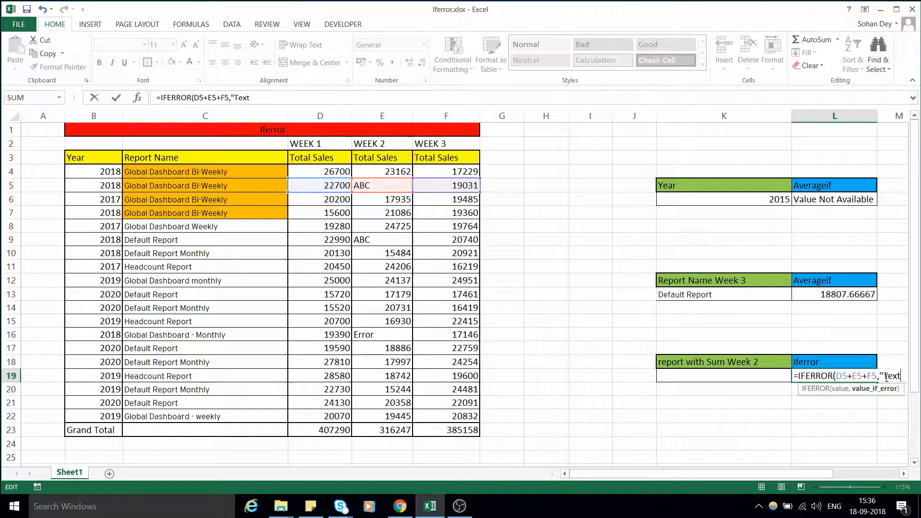
type(" Found")
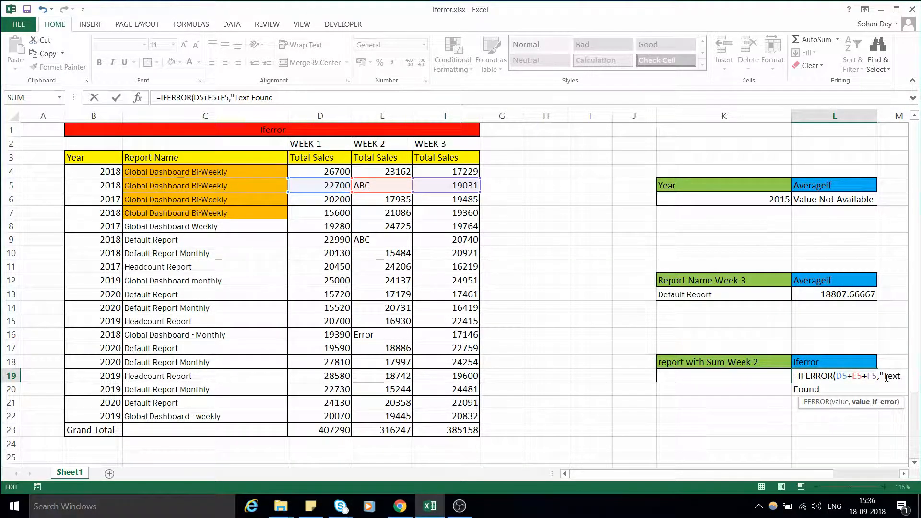
type("\")")
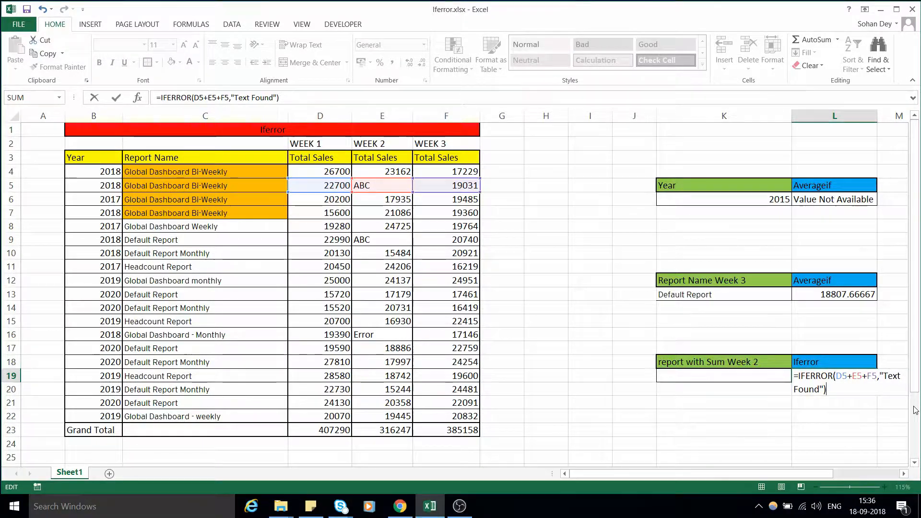
key("ctrl+Return")
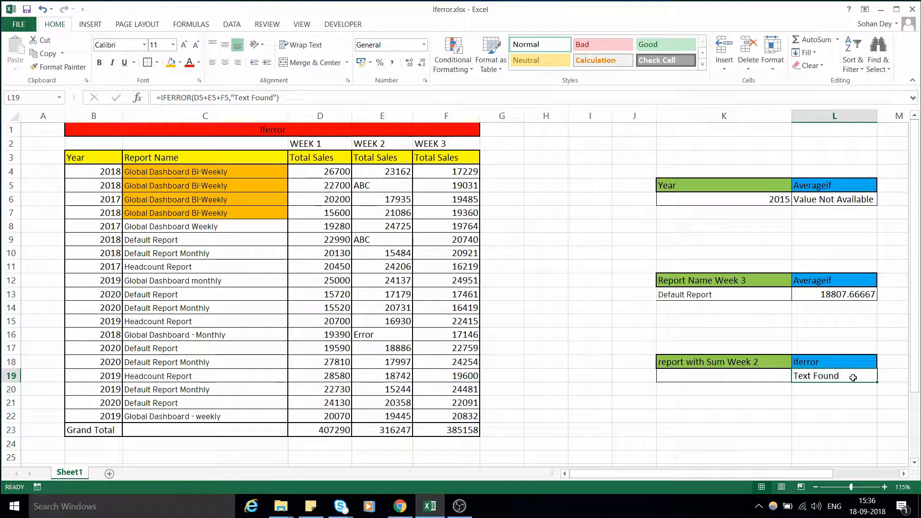
- Try an empty string "" instead of "Text Found" as the error result in L19, and undo the change
left_click(274, 95)
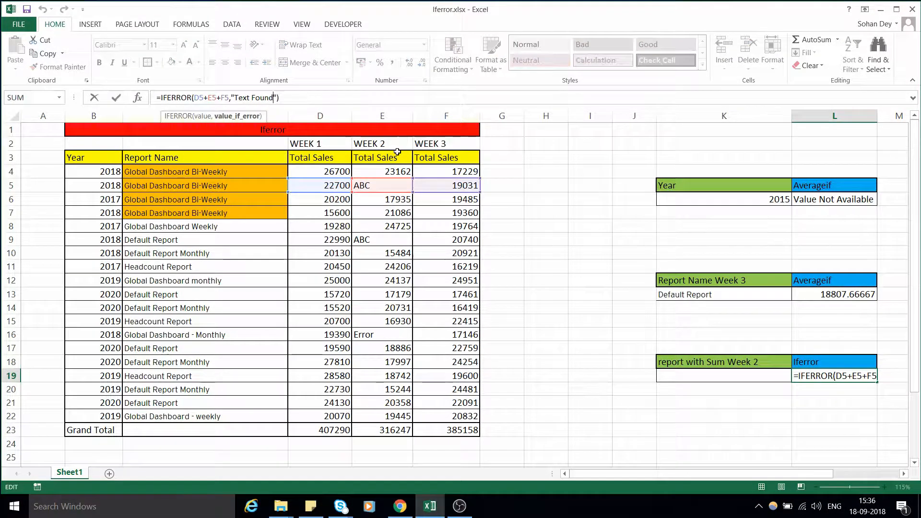
key("shift+Left")
key("shift+Left")
key("shift+Left")
key("shift+Left")
key("shift+Left")
key("shift+Left")
key("shift+Left")
key("shift+Left")
key("shift+Left")
key("shift+Left")
key("BackSpace")
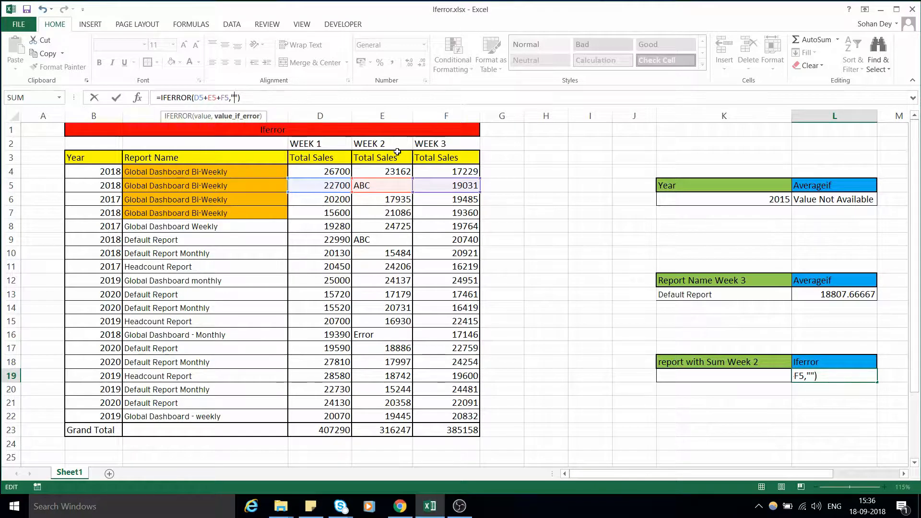
key("ctrl+Return")
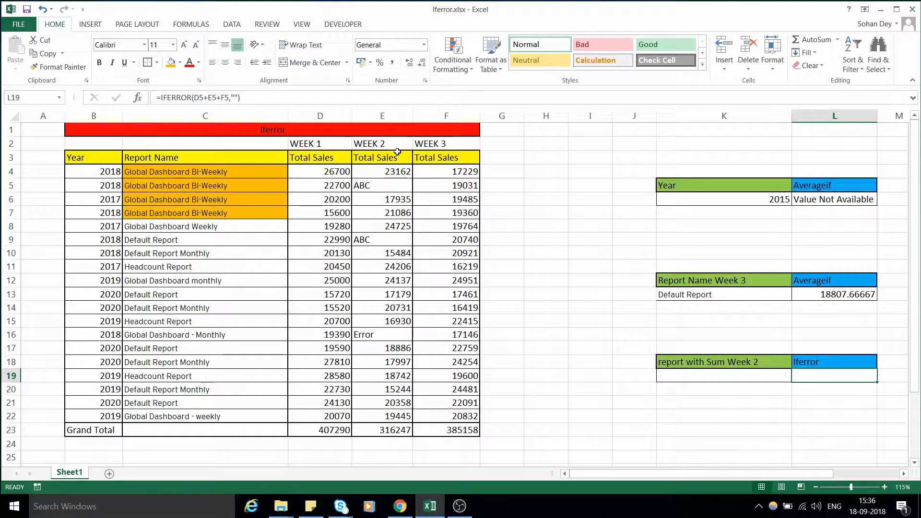
key("ctrl+z")
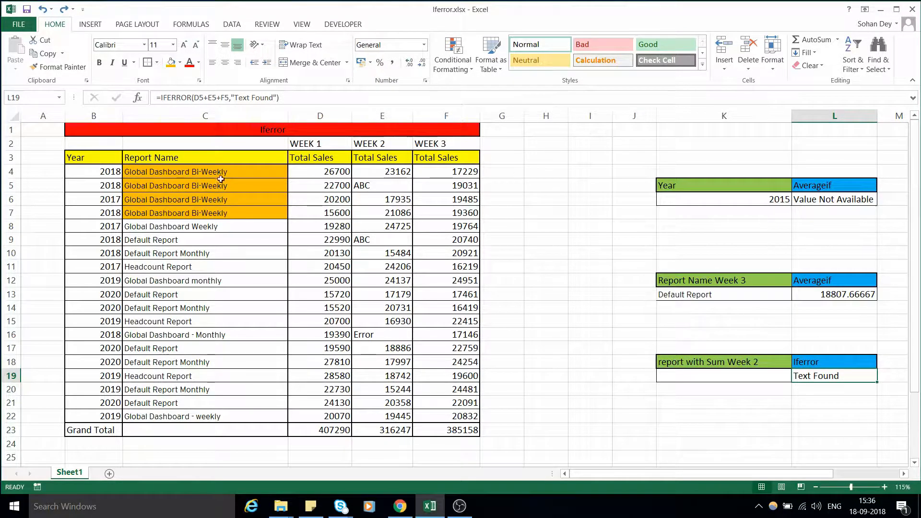
- Enter the formula =E4+E5+E6+E7 in H8 to add the Week 2 sales of the Global Dashboard Bi-Weekly rows
left_click_drag(219, 174, 216, 211)
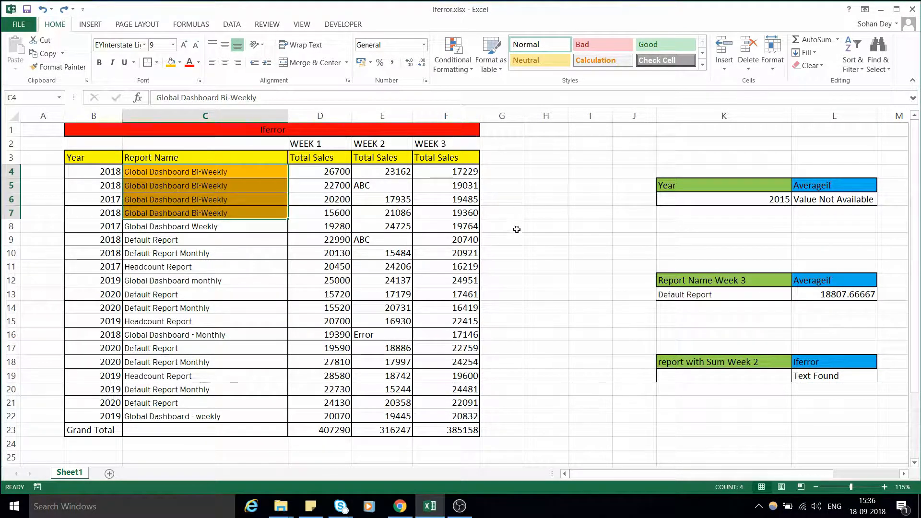
left_click(540, 226)
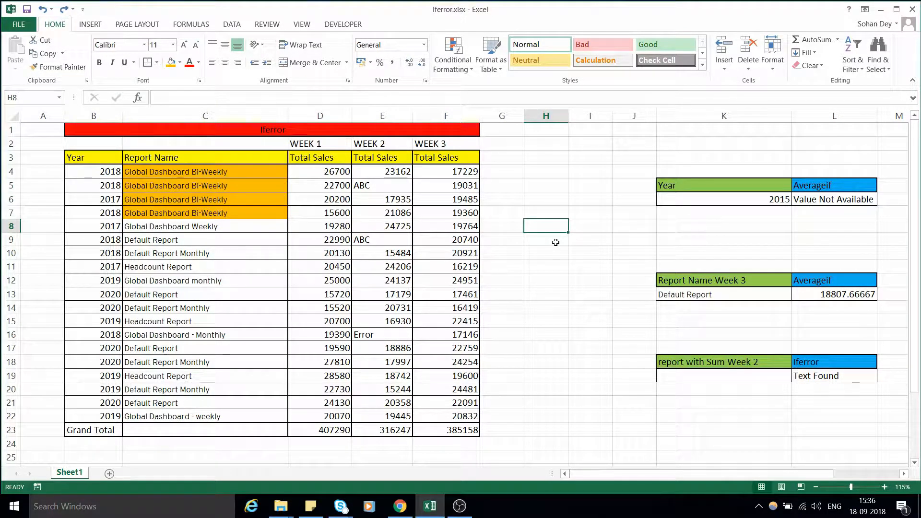
type("=")
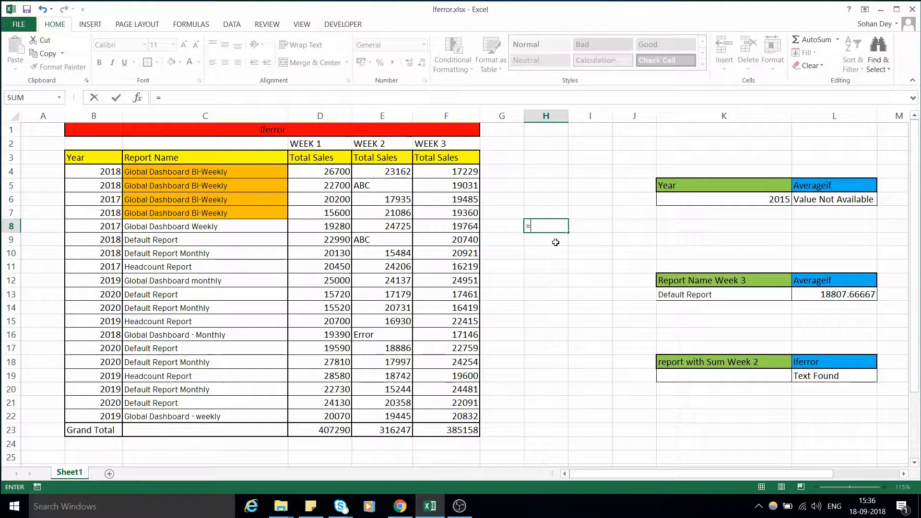
left_click(397, 172)
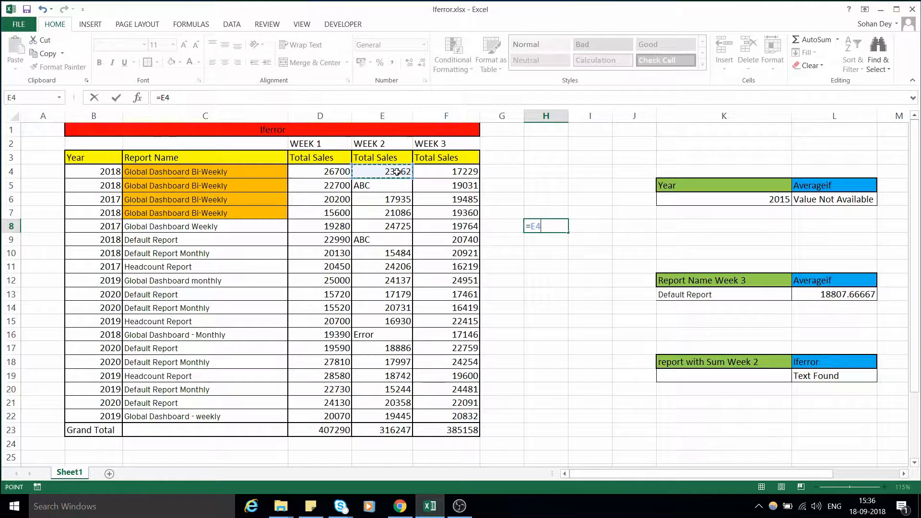
type("+")
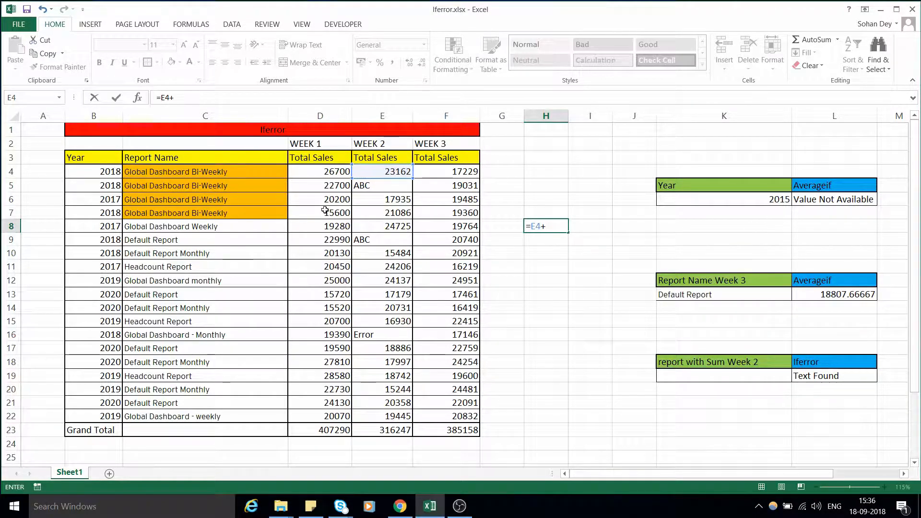
left_click(378, 183)
type("+")
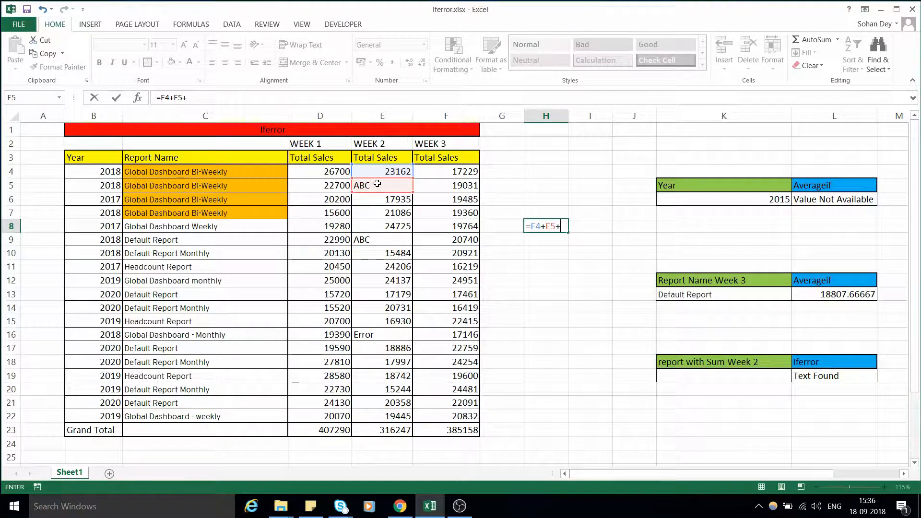
left_click(393, 197)
type("+")
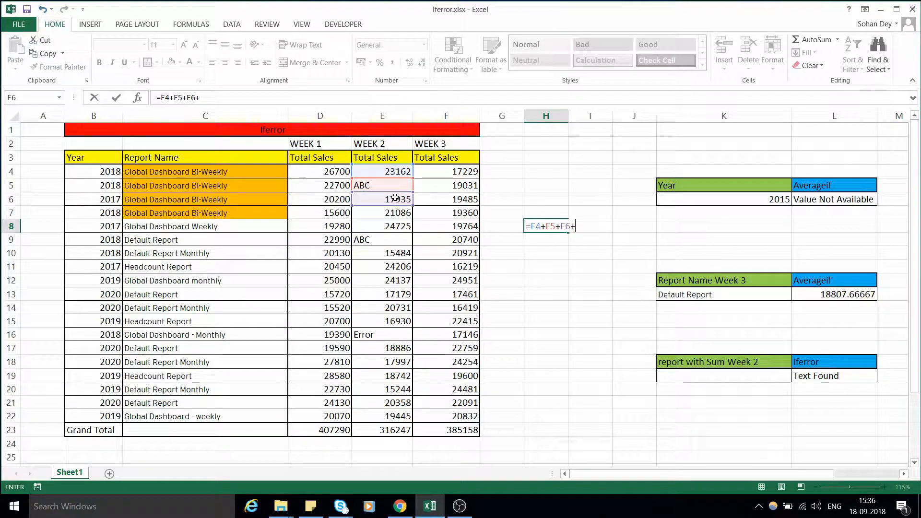
left_click(391, 215)
key("Return")
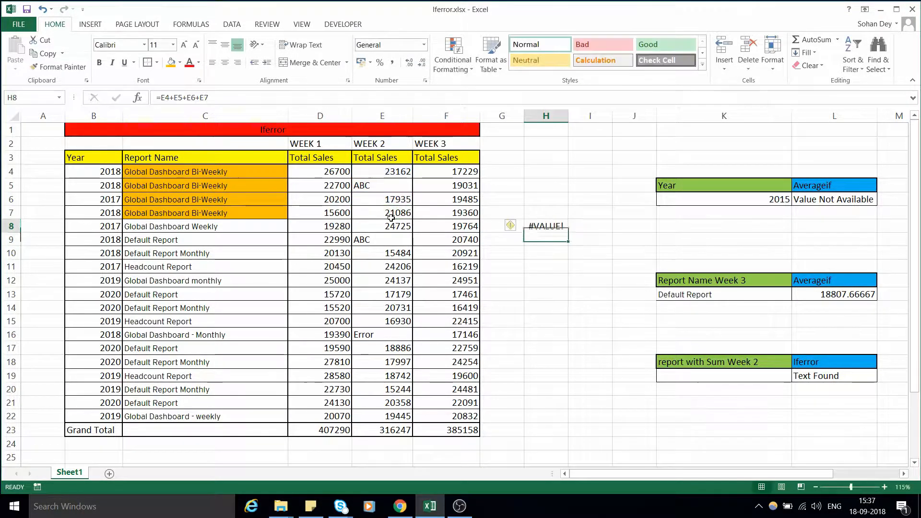
key("Up")
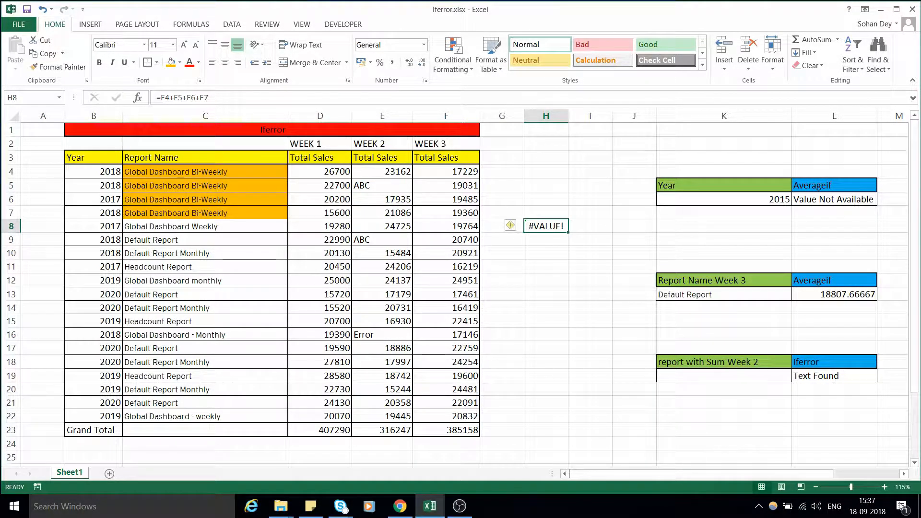
- Wrap the H8 sum in IFERROR with a single space as the error result, giving =IFERROR(E4+E5+E6+E7," ")
left_click(811, 376)
left_click(551, 227)
left_click_drag(394, 171, 395, 213)
left_click(546, 224)
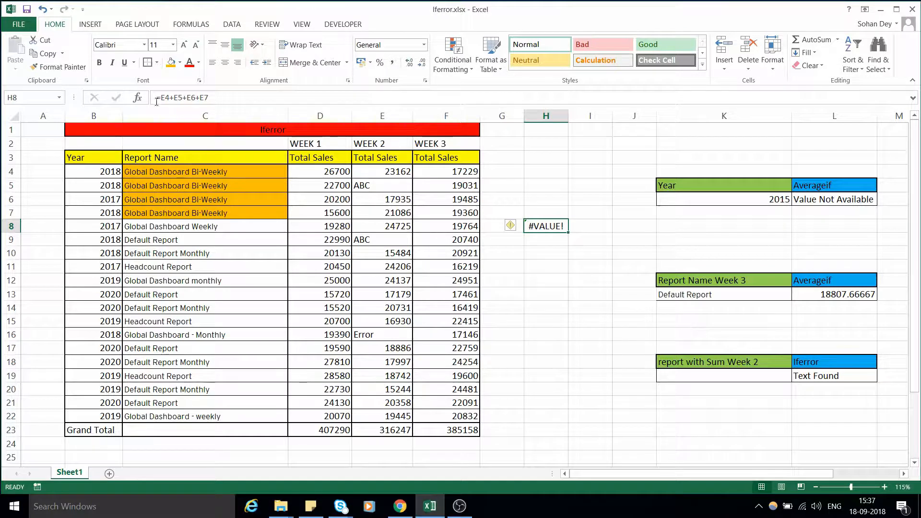
key("F2")
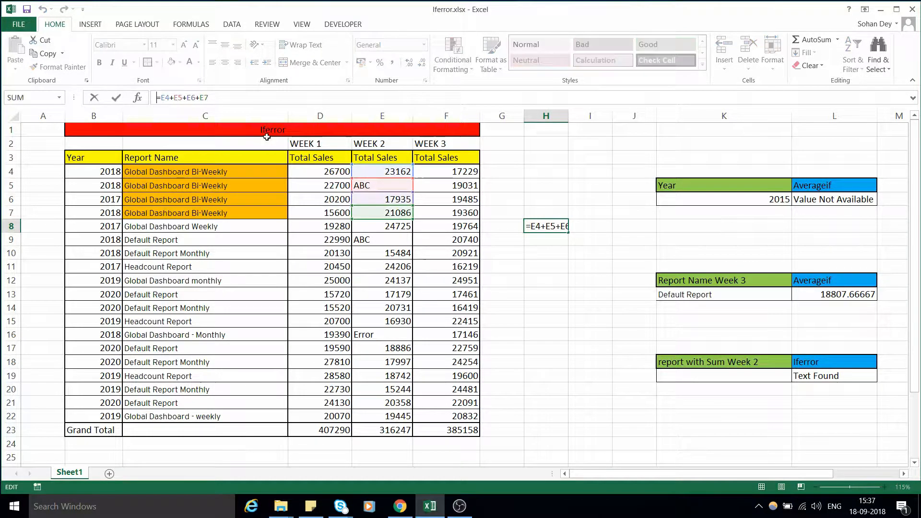
type("IFERROR(")
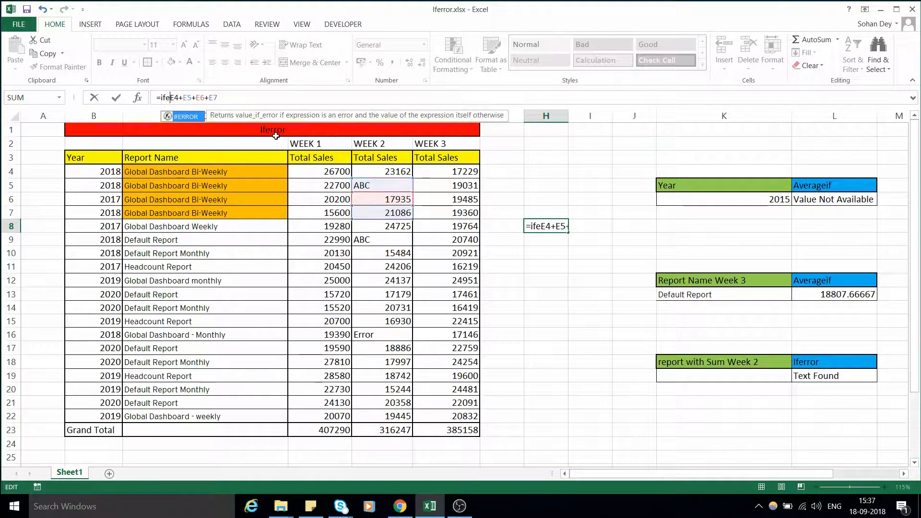
left_click(259, 95)
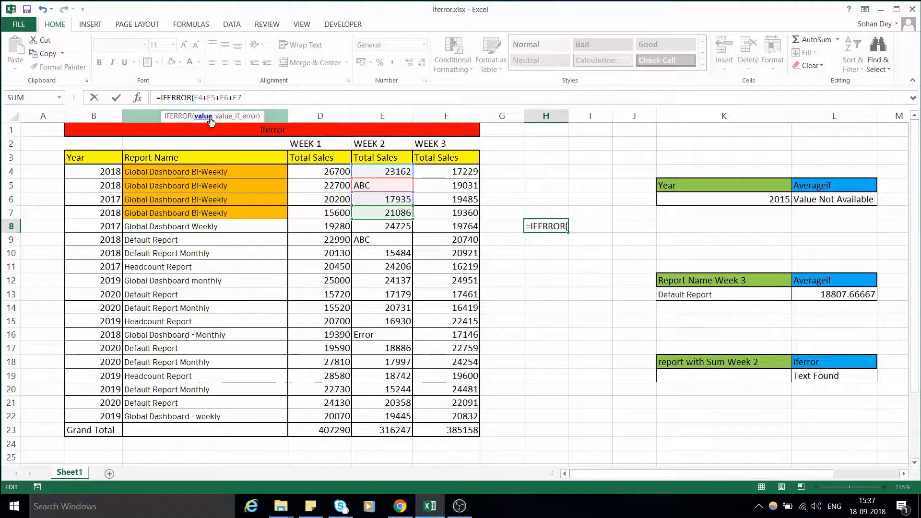
type(",")
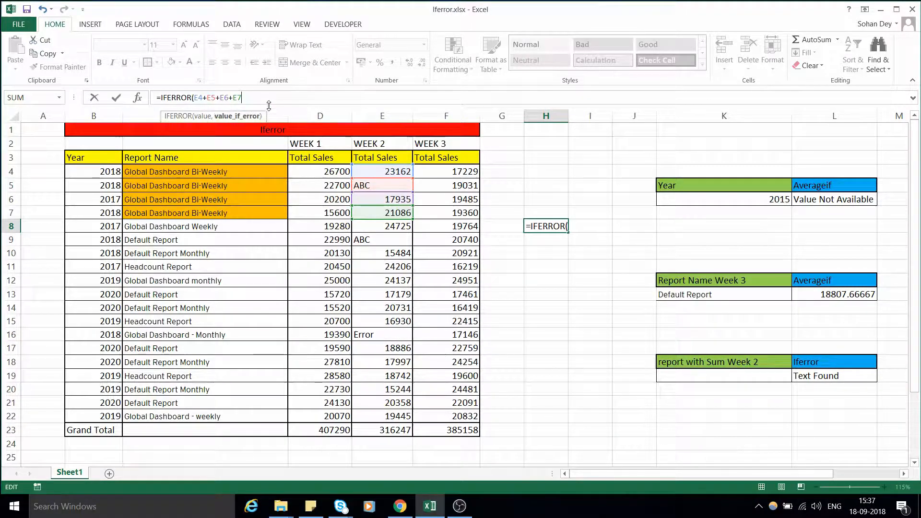
type("\" \"")
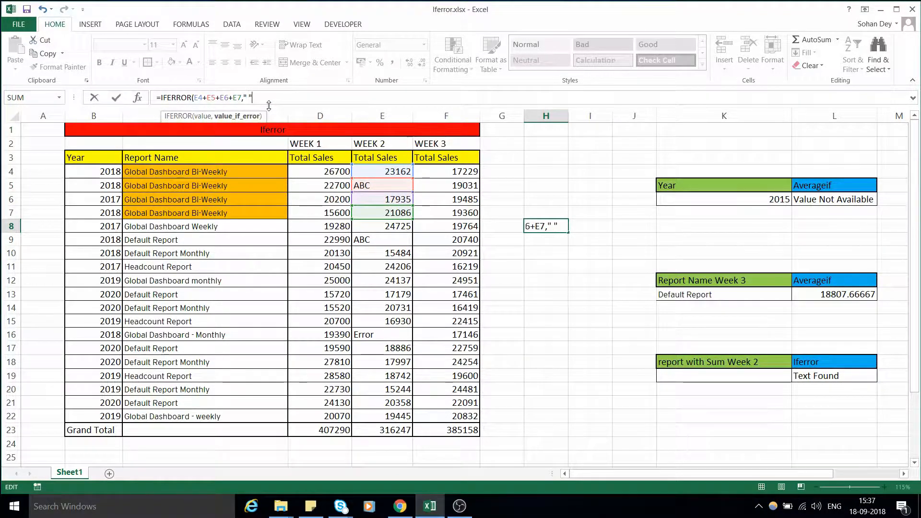
type(")")
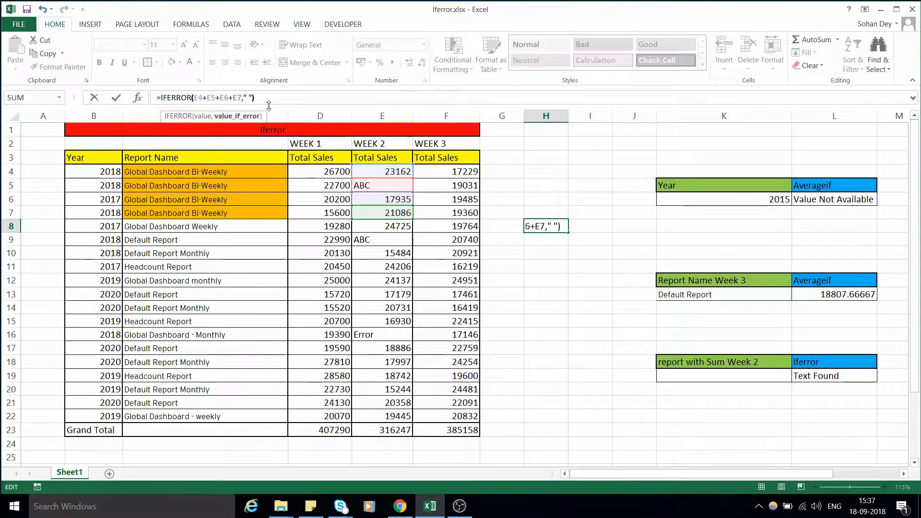
key("ctrl+Return")
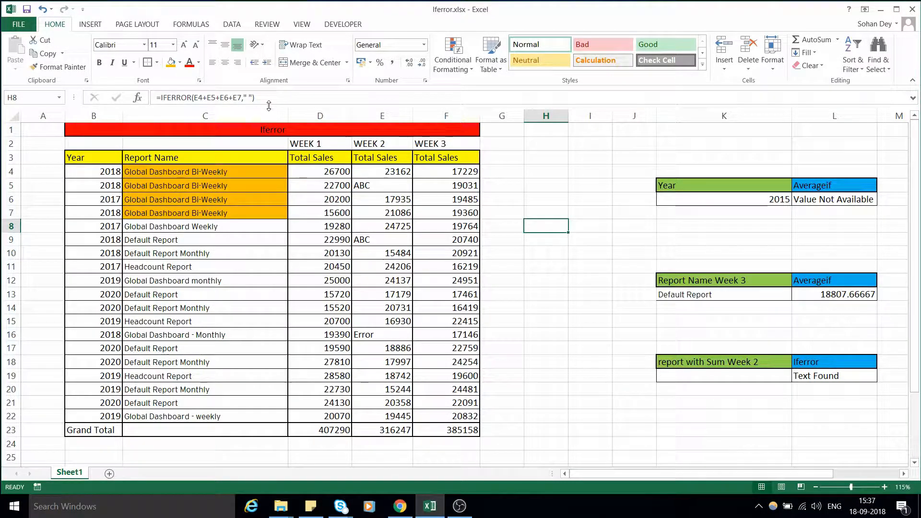
key("Down")
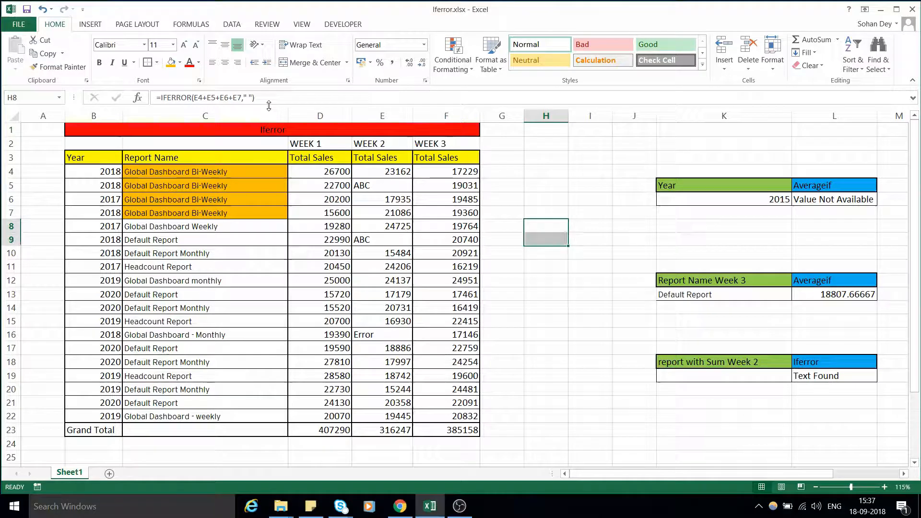
key("Up")
key("Up")
key("Down")
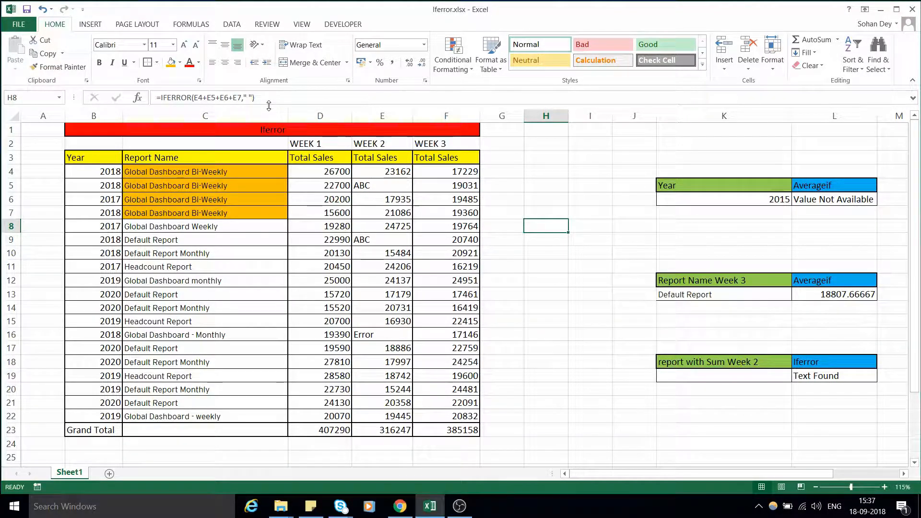